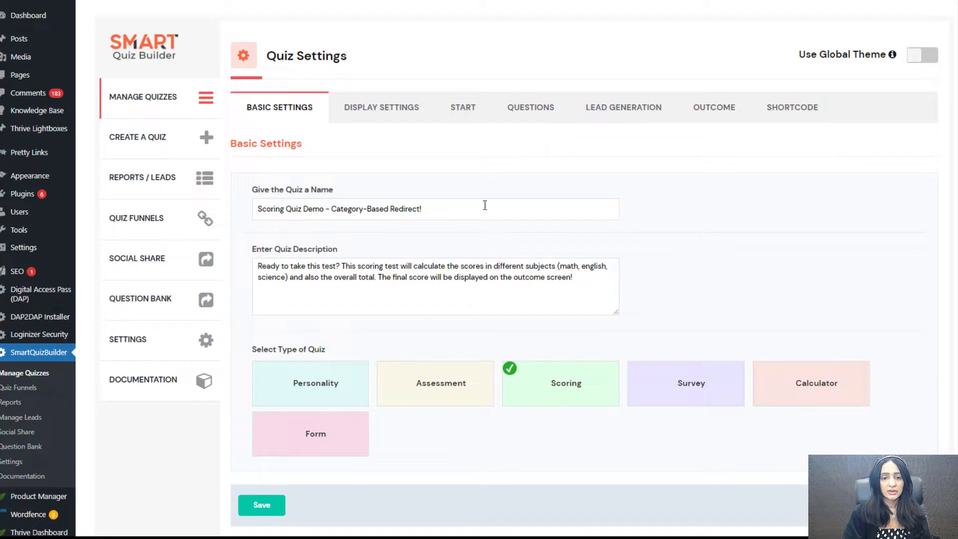
Examine the quiz's display settings, especially category-level calculations and the outcome display rules based on the category with the highest total.
click(398, 110)
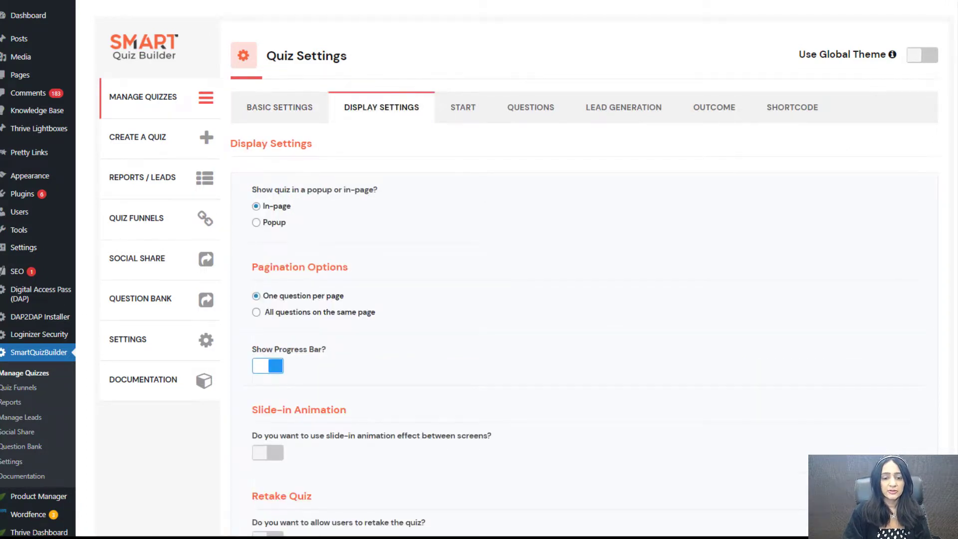
scroll(499, 269, down, 8)
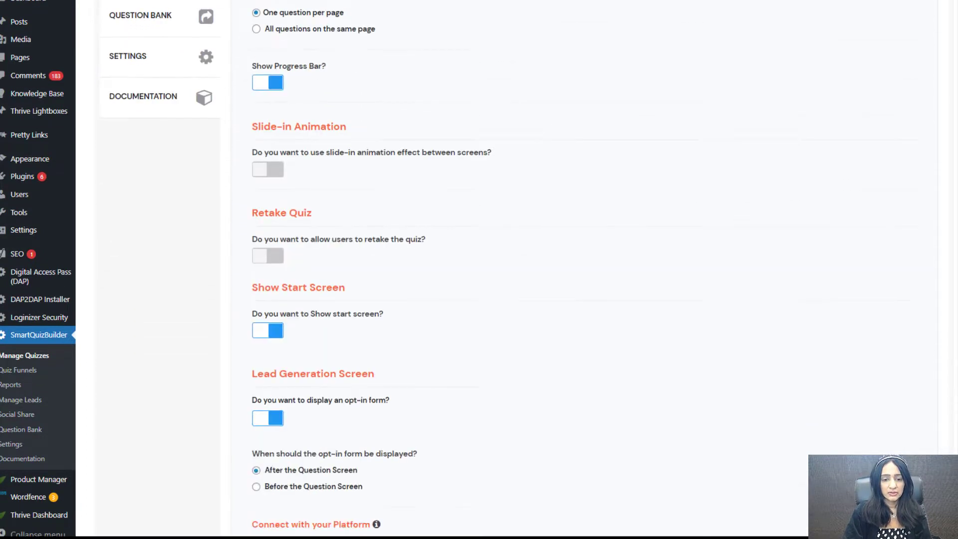
scroll(950, 224, down, 10)
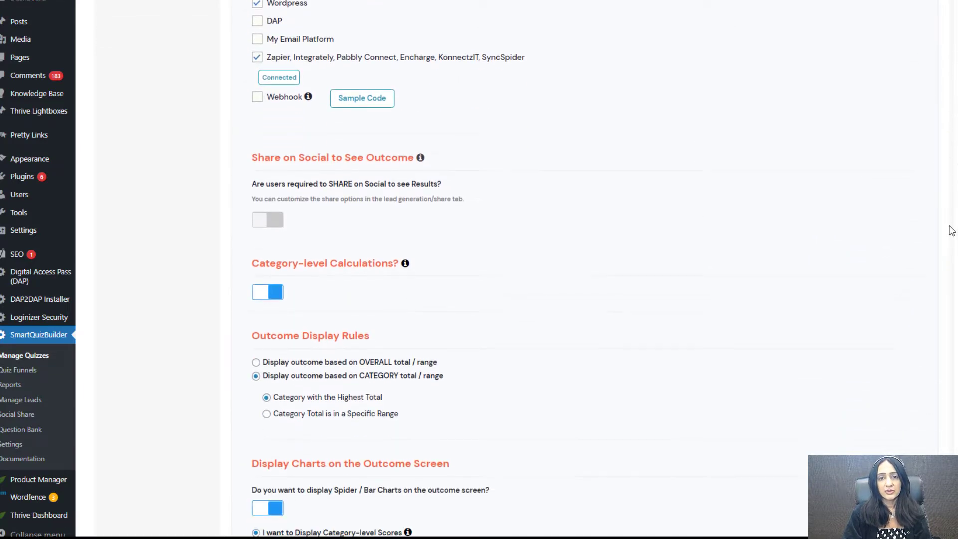
scroll(949, 252, down, 2)
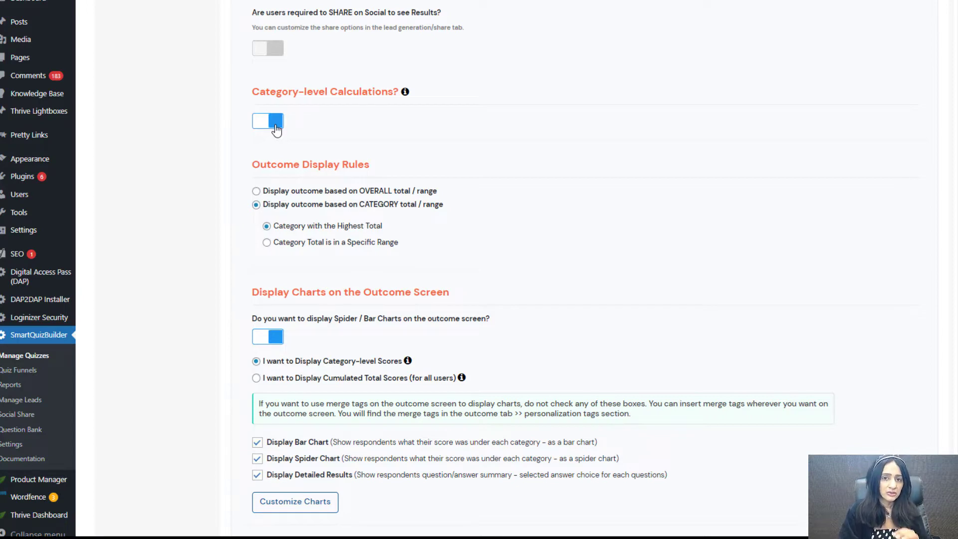
drag(378, 170, 250, 163)
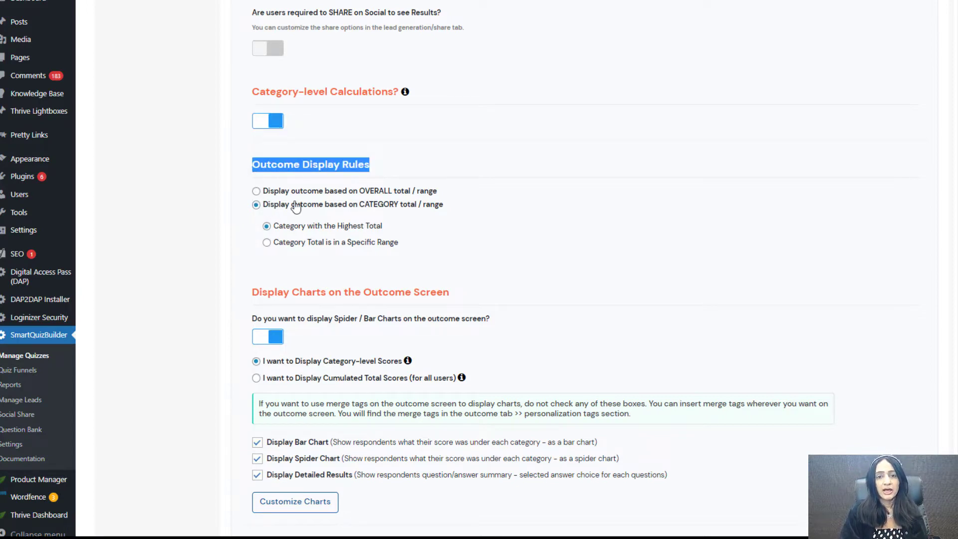
drag(443, 204, 268, 205)
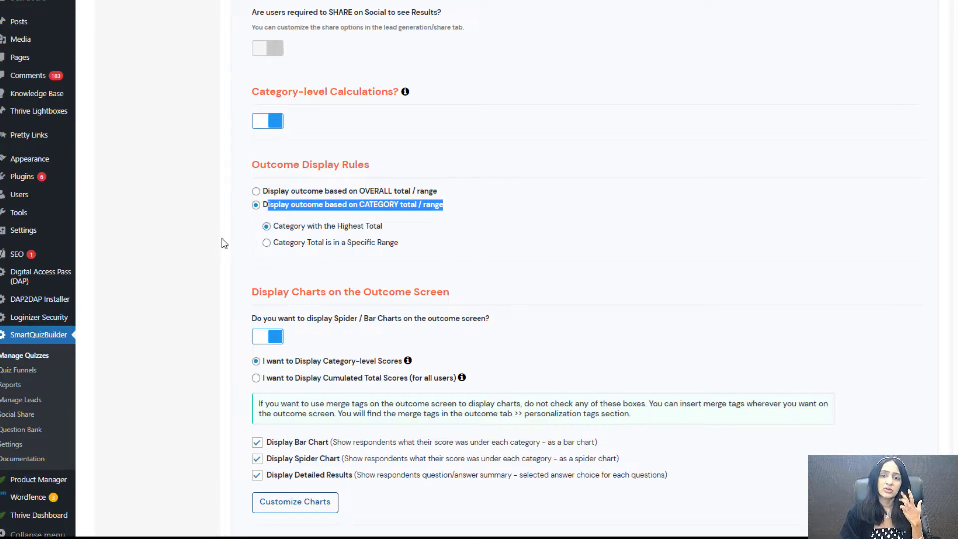
click(292, 230)
drag(273, 228, 394, 228)
click(387, 234)
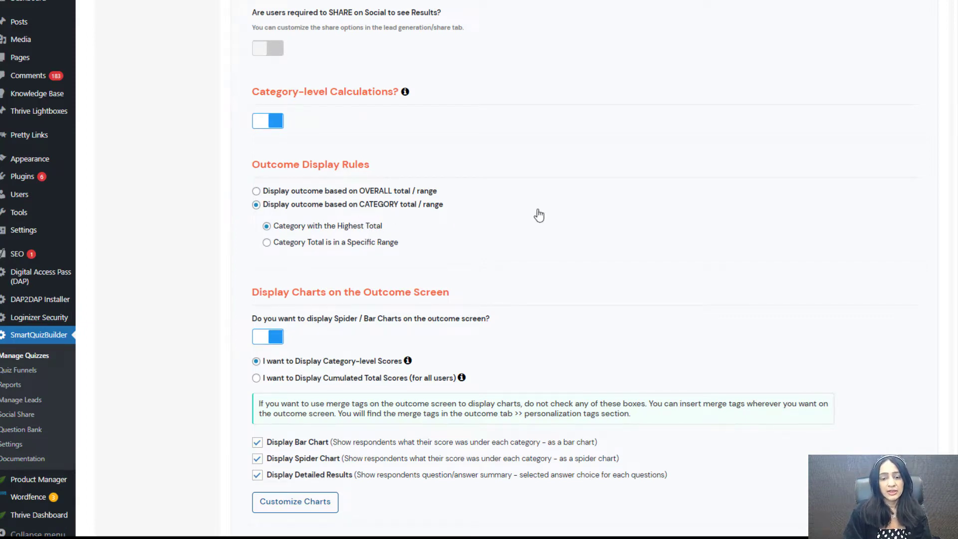
Open the quiz's outcome settings and its advanced rules.
scroll(579, 210, up, 20)
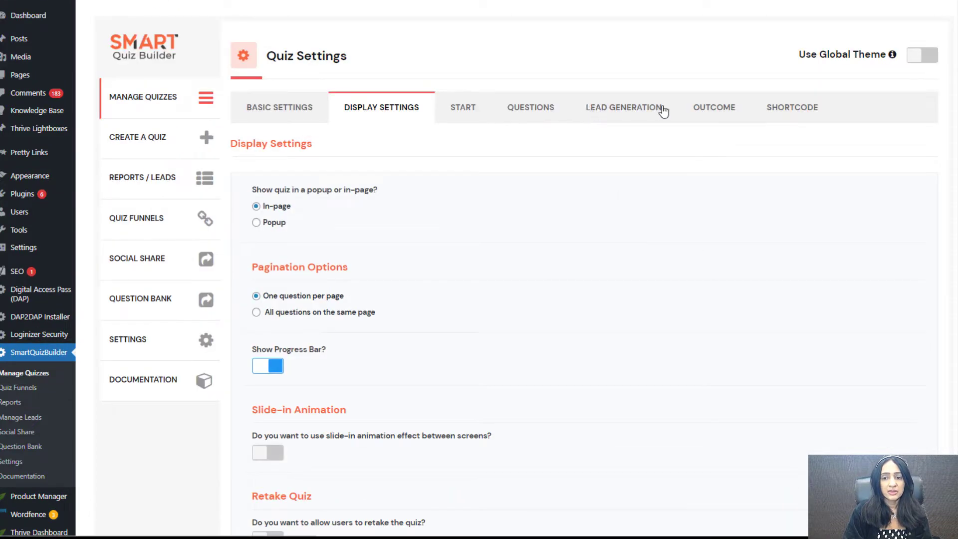
click(717, 112)
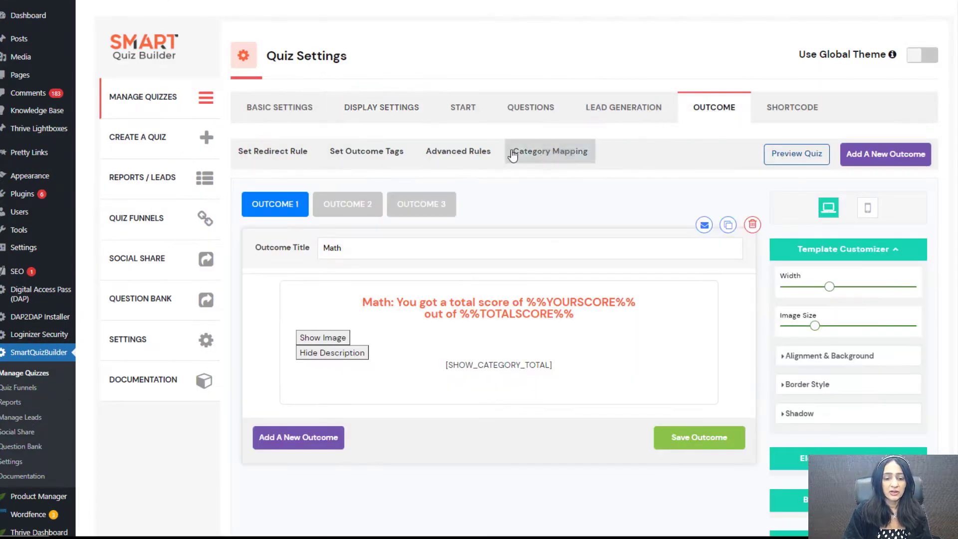
click(444, 151)
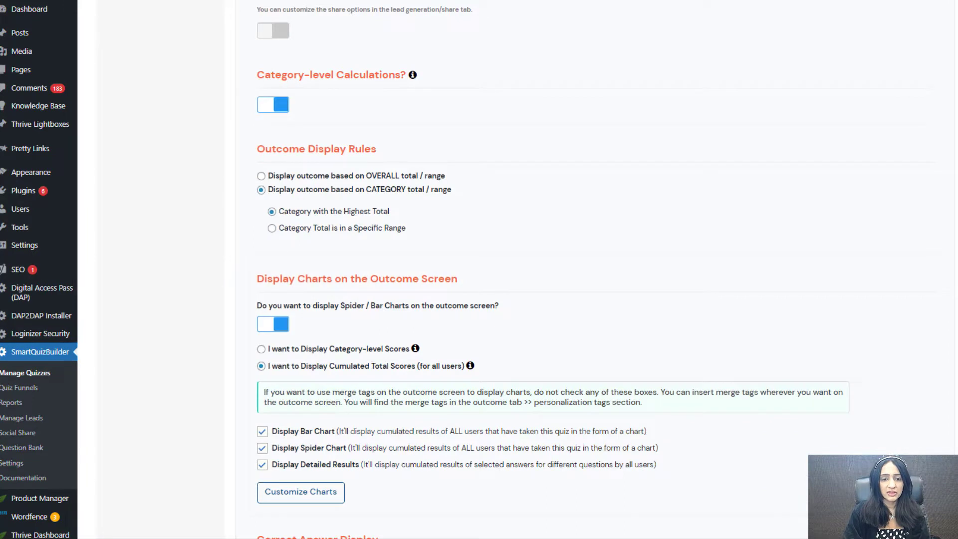
Set the spider and bar charts on the outcome screen to display category-level scores.
scroll(479, 269, down, 4)
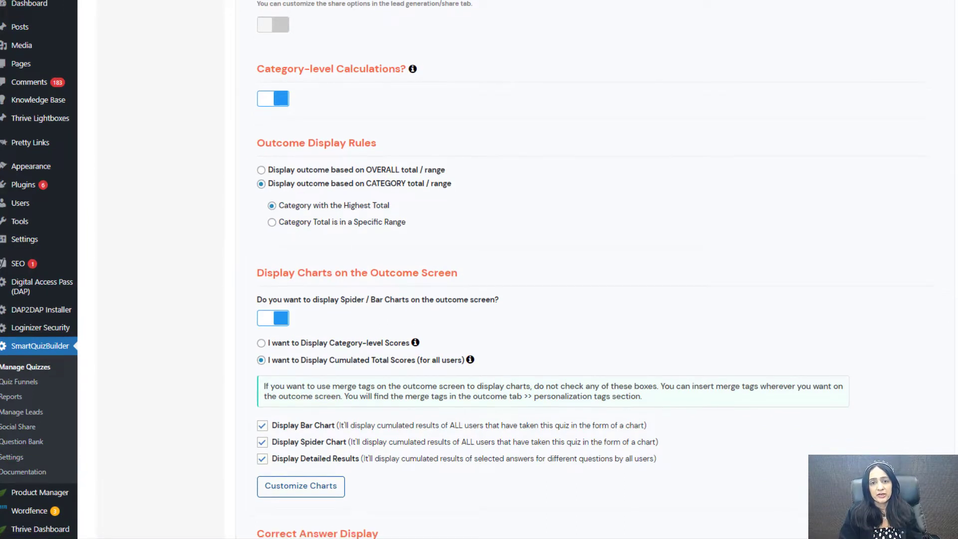
scroll(479, 269, down, 2)
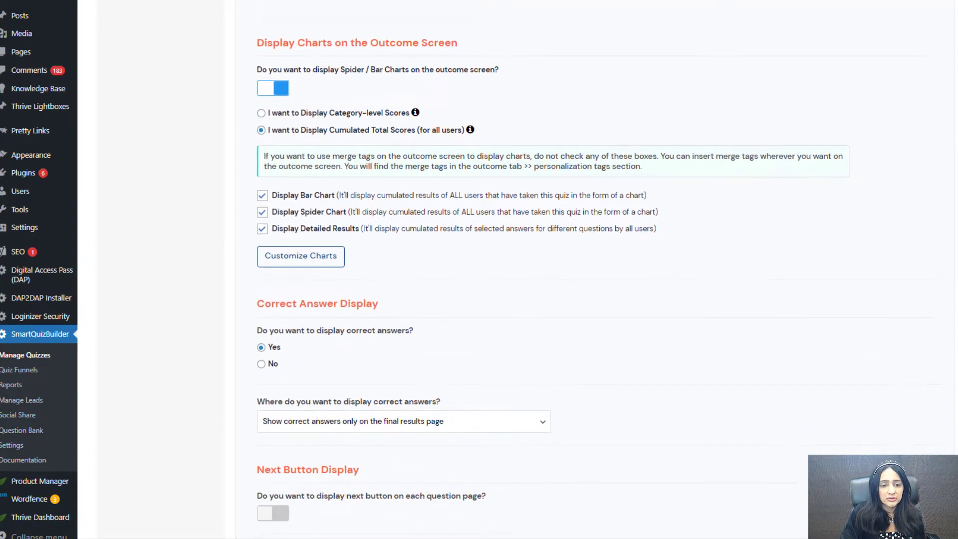
click(280, 82)
click(281, 86)
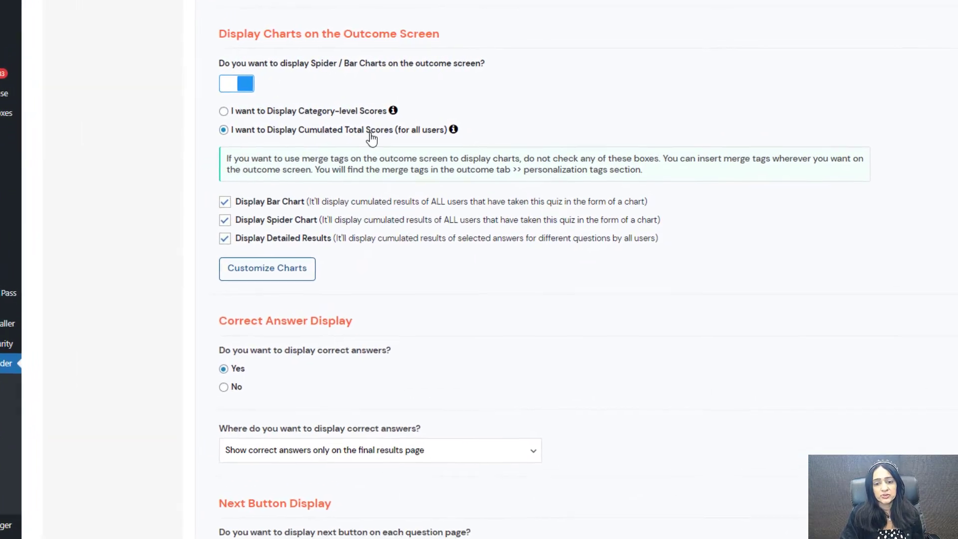
mouse_move(460, 129)
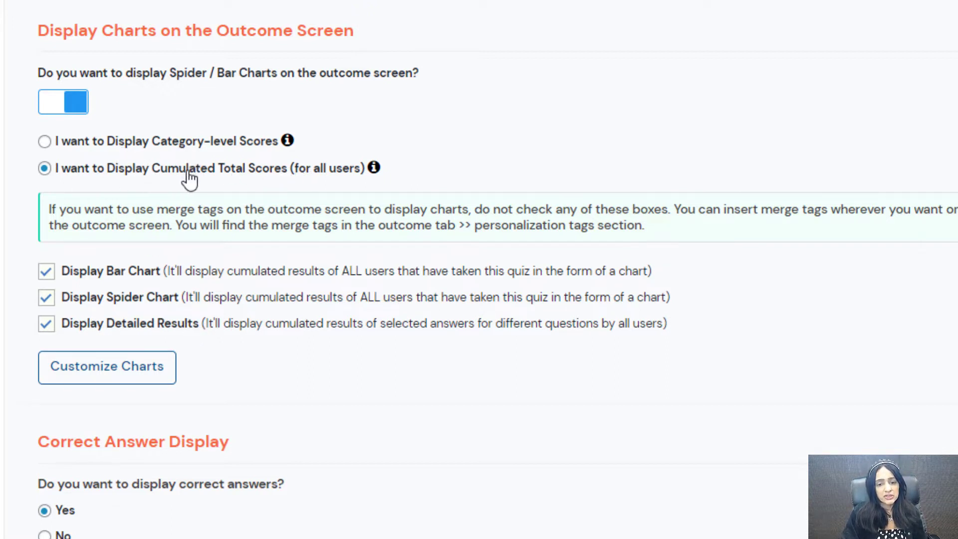
click(44, 142)
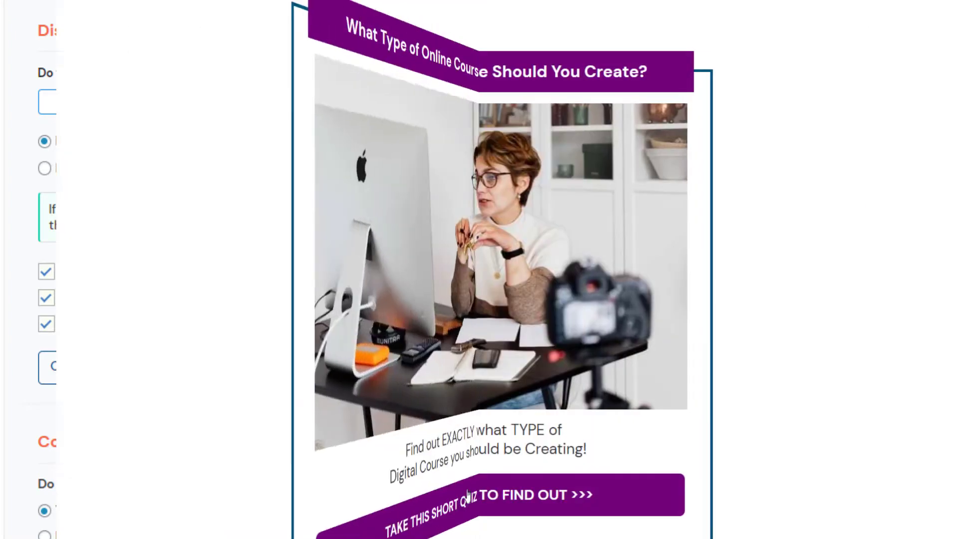
Take the online course type quiz as someone just starting out, with a medium-size email list and the goal of building an audience.
click(464, 494)
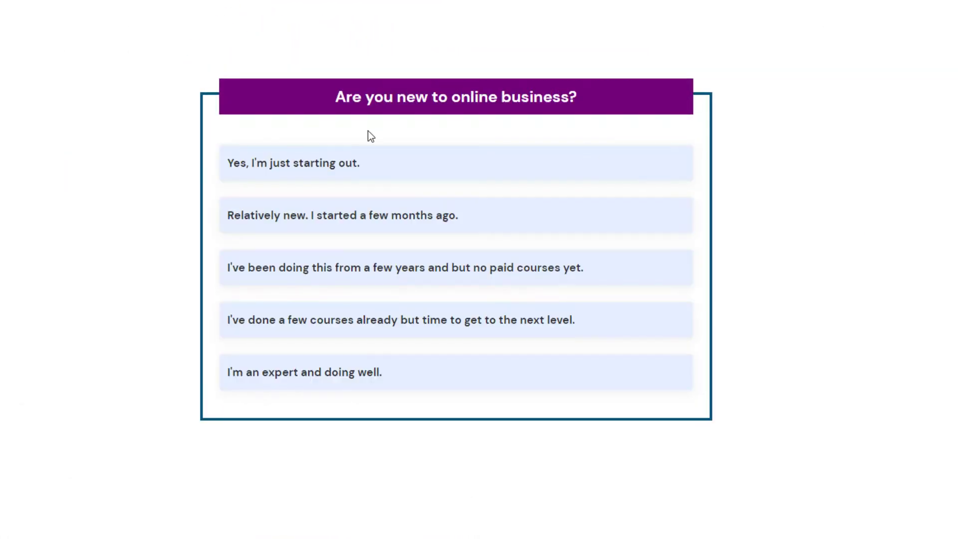
click(354, 157)
click(324, 268)
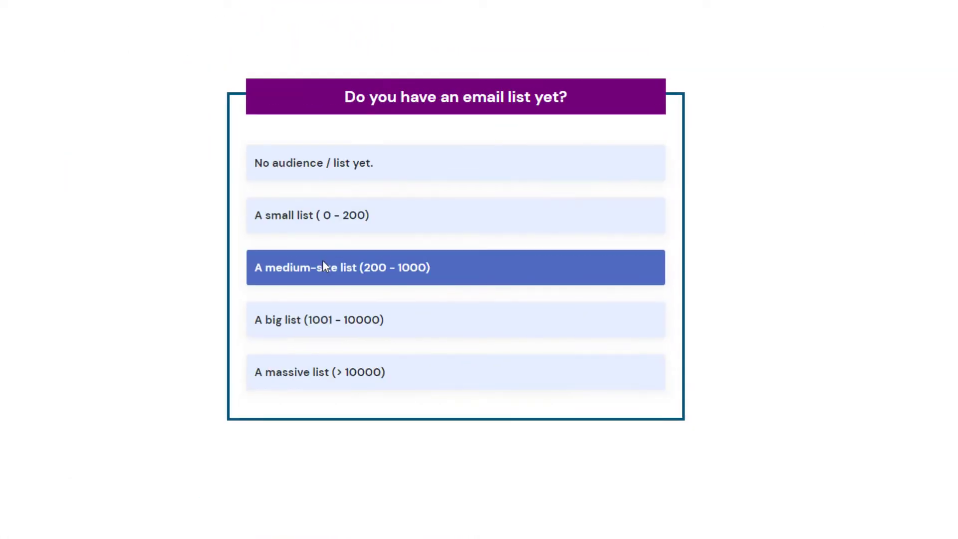
click(322, 264)
click(358, 230)
click(373, 200)
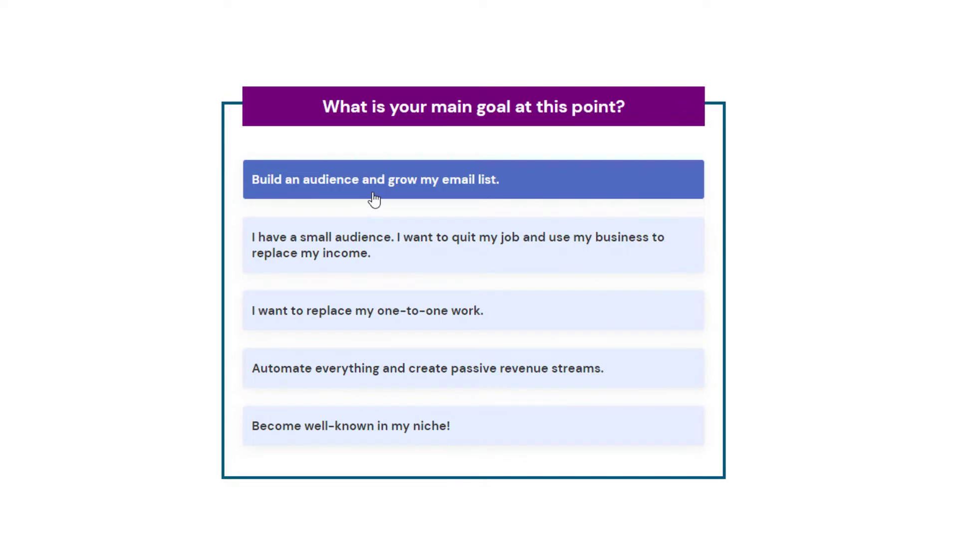
Review the recorded answer to each quiz question in the result's question/answer details, along with the score charts.
scroll(373, 200, down, 4)
scroll(453, 270, down, 7)
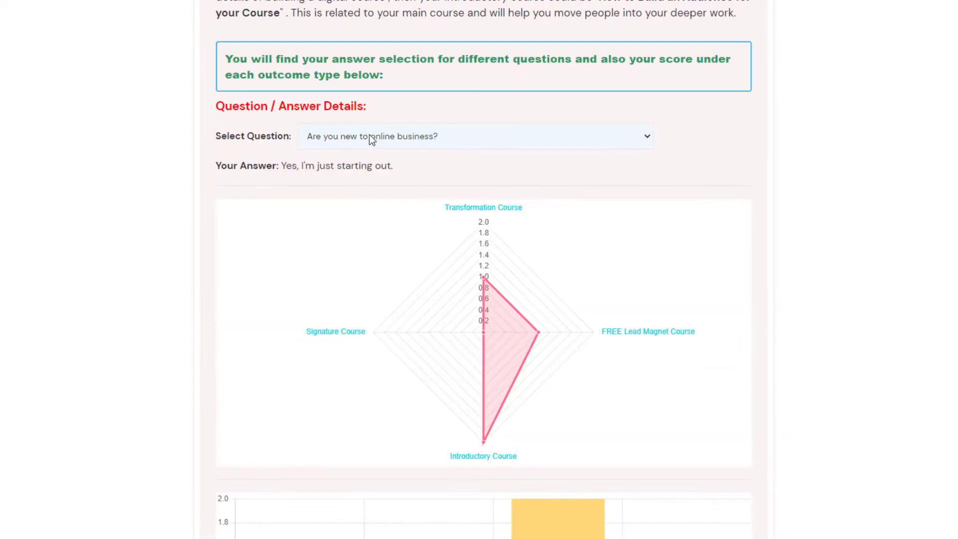
click(369, 134)
click(358, 165)
click(381, 139)
click(379, 180)
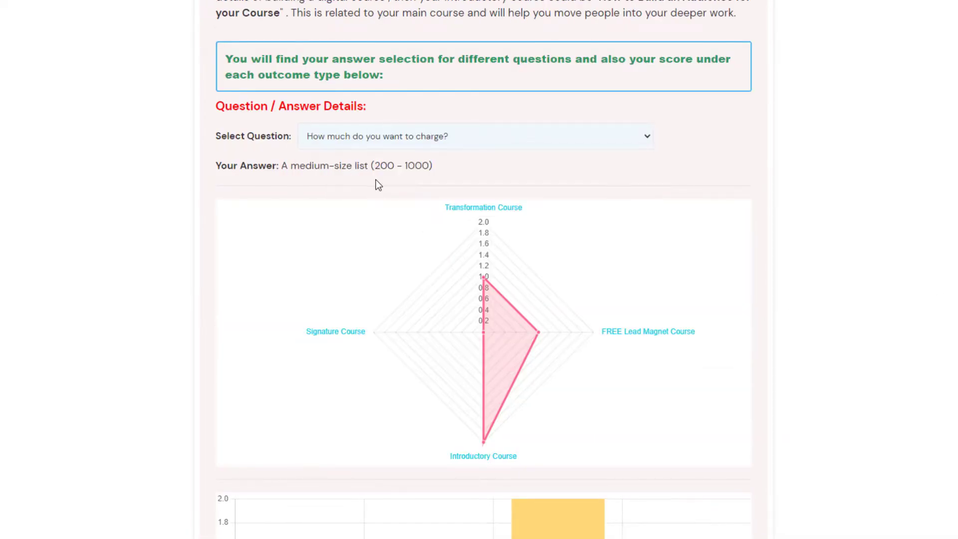
click(419, 136)
click(417, 192)
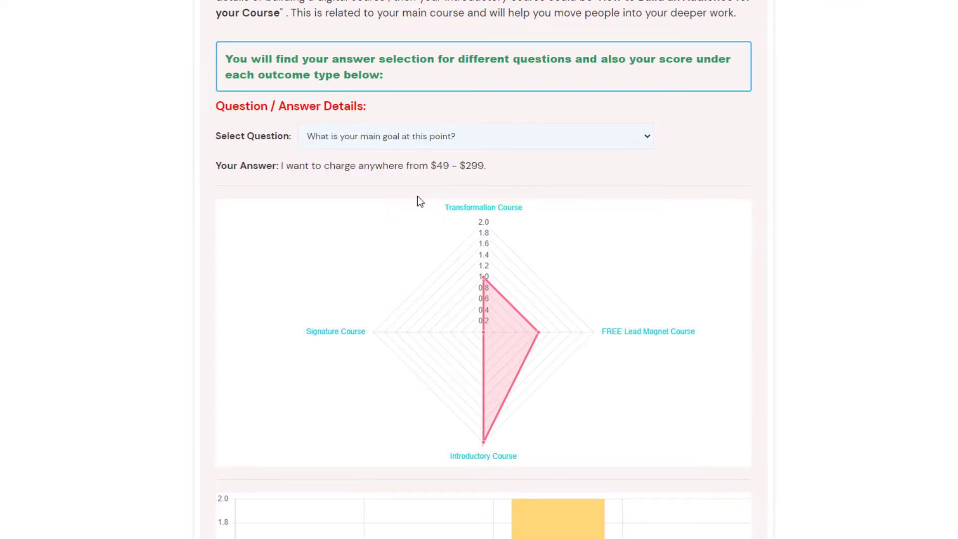
click(428, 142)
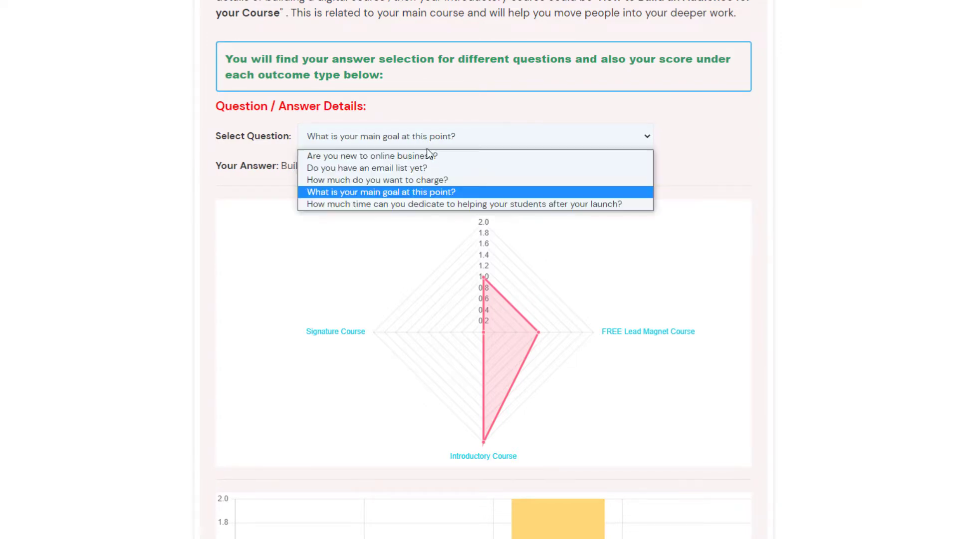
click(424, 205)
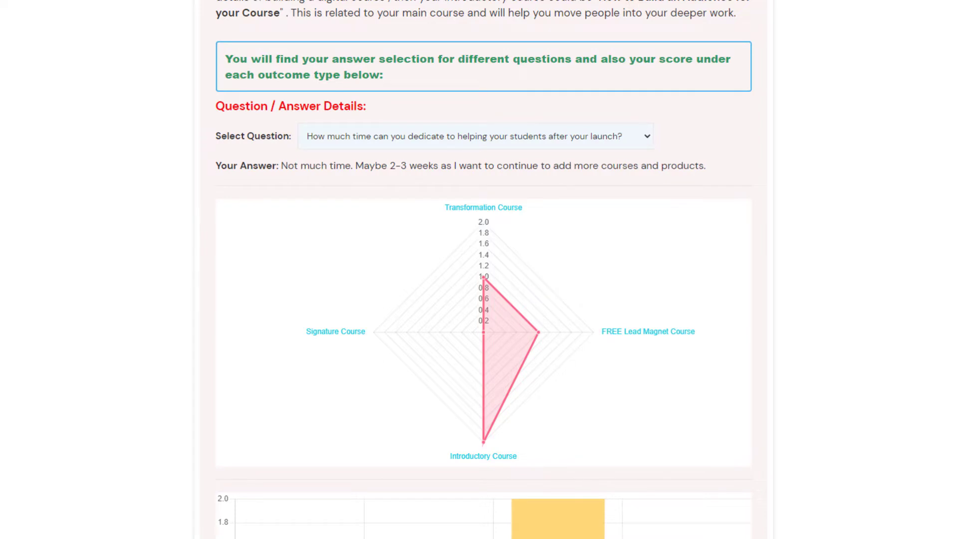
scroll(483, 269, down, 3)
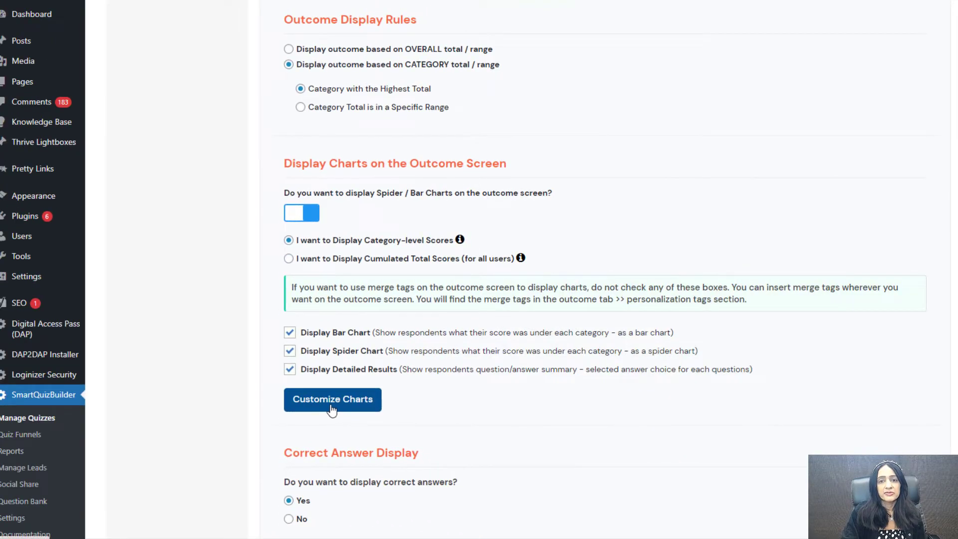
Open the charts customizer and format the score message in green Arial Black and the question/answer heading in red.
click(332, 401)
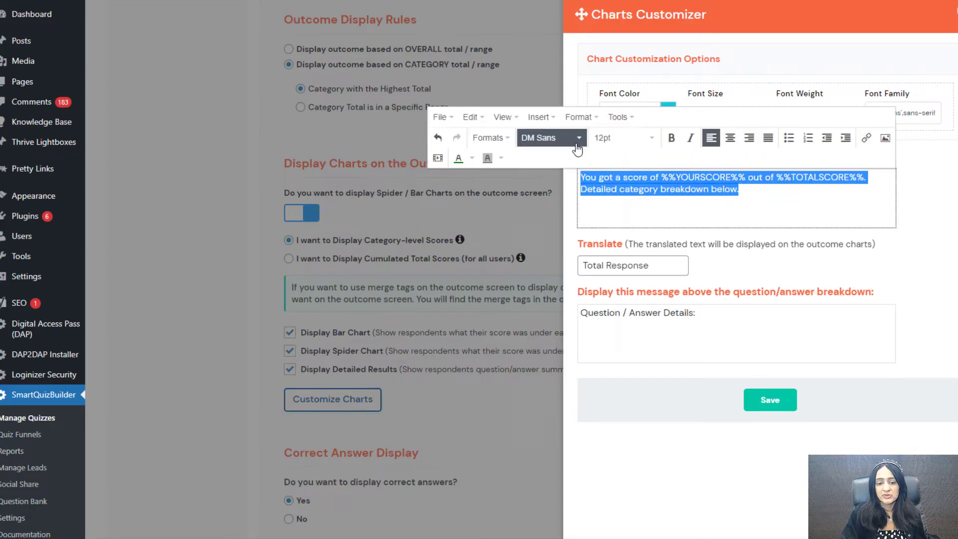
click(574, 142)
click(551, 192)
click(598, 189)
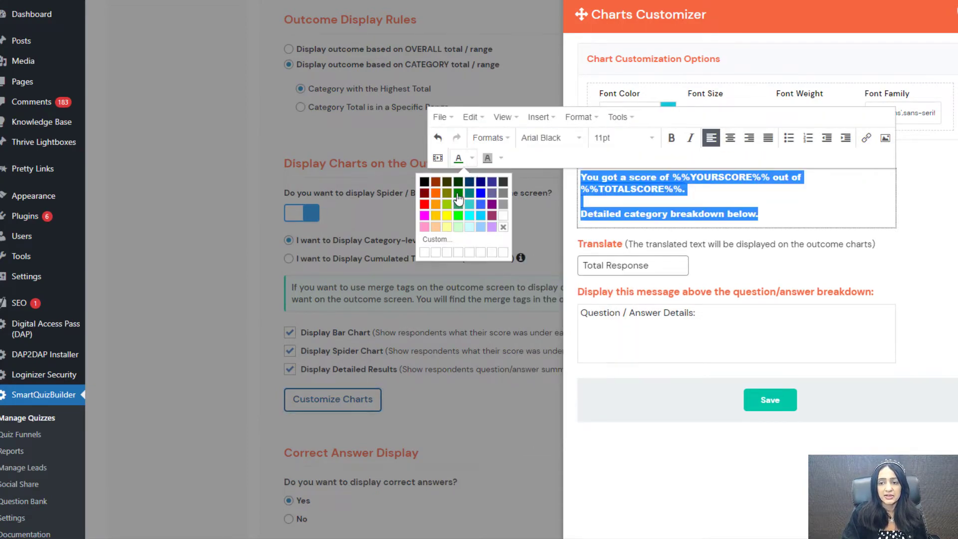
click(458, 202)
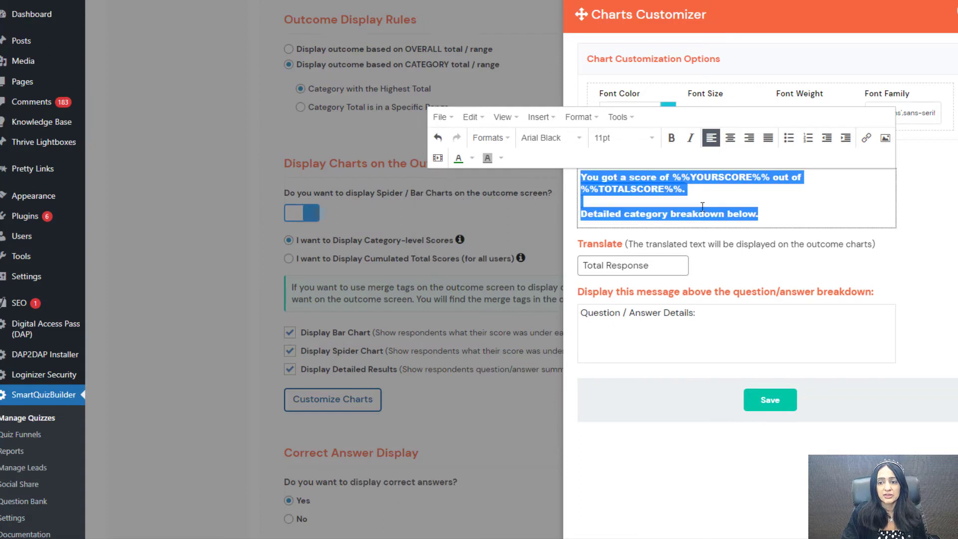
click(809, 224)
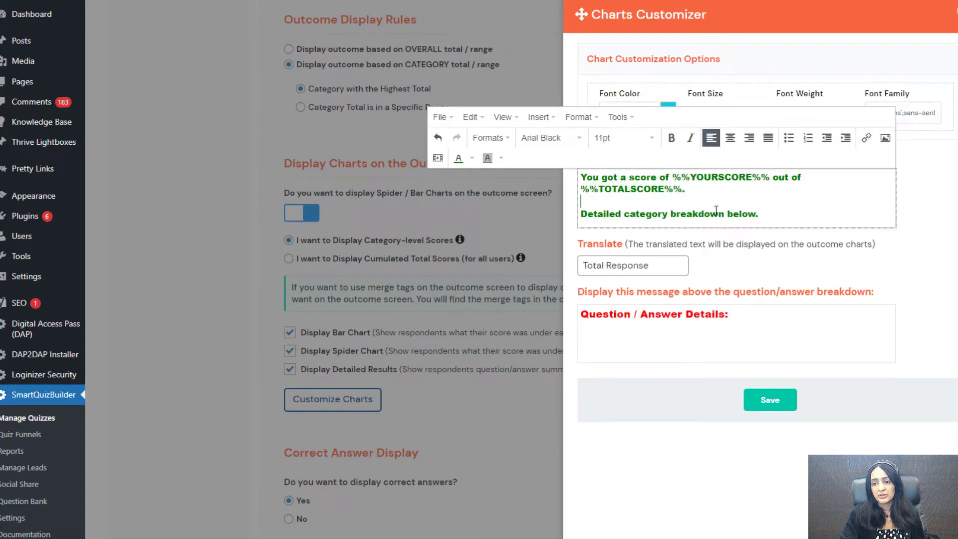
Set the font size of the whole score message to 13pt.
key(ctrl+a)
click(623, 138)
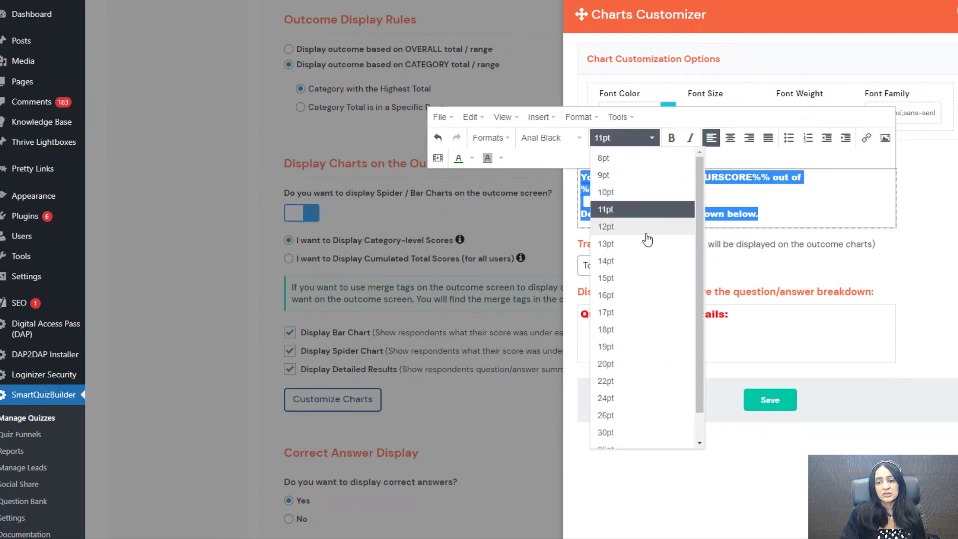
click(651, 241)
click(858, 371)
click(865, 466)
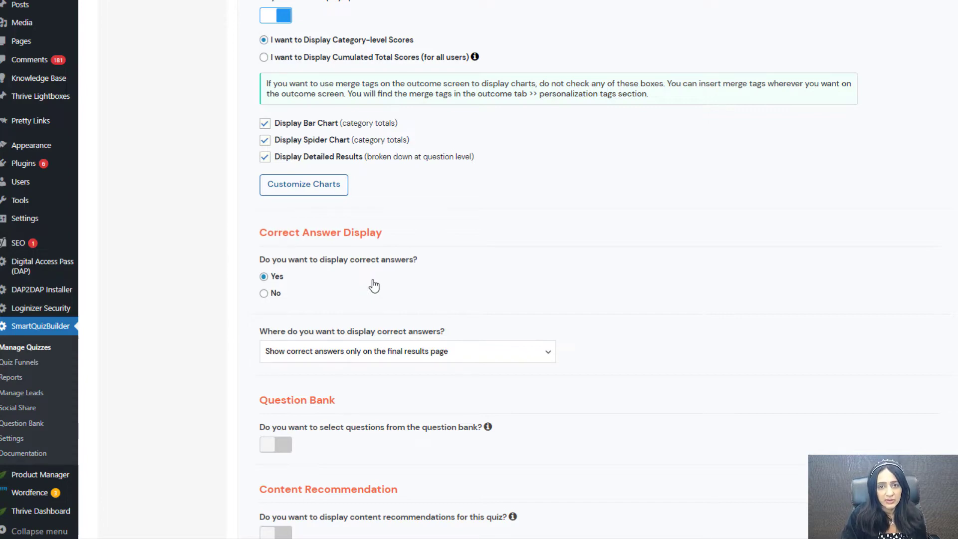
Switch the display of correct answers to No and back to Yes.
scroll(324, 290, up, 2)
scroll(289, 324, down, 1)
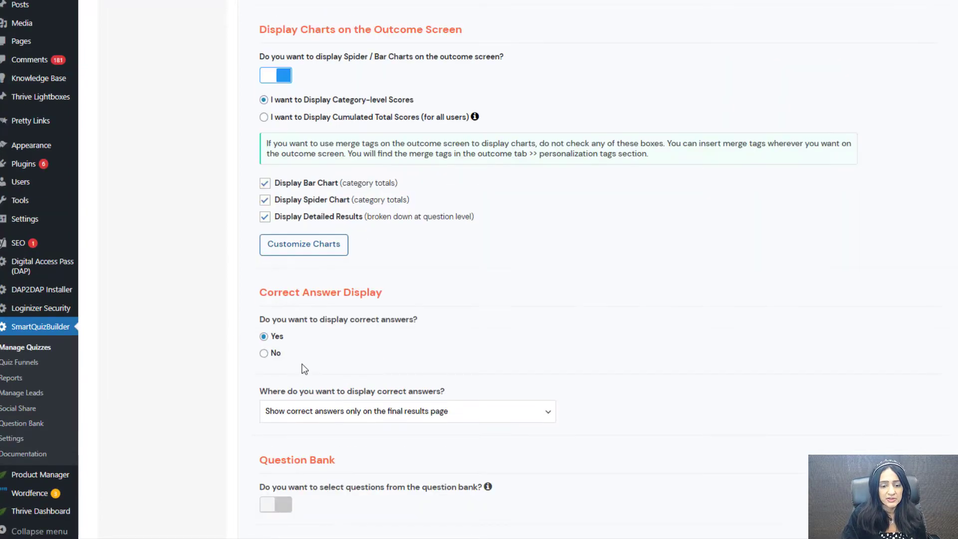
click(264, 354)
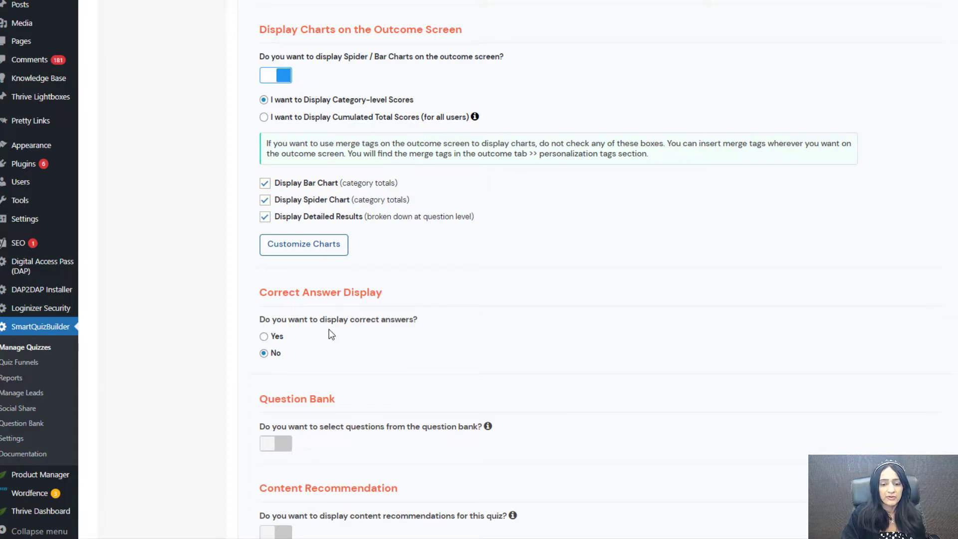
click(264, 336)
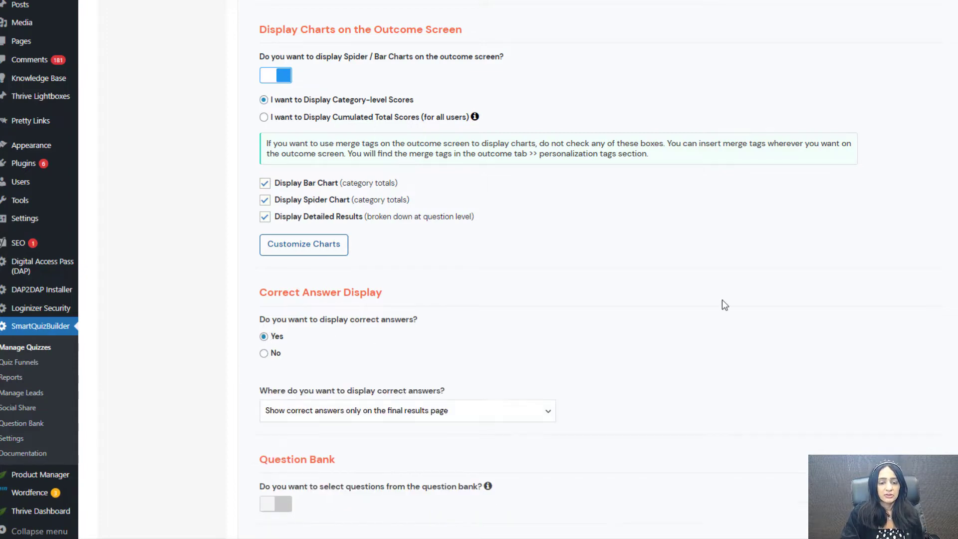
scroll(722, 304, down, 10)
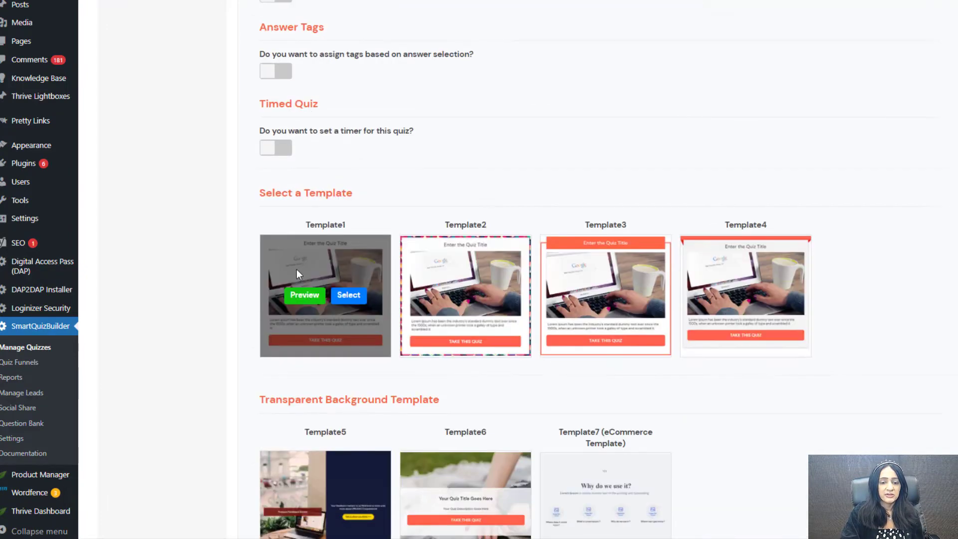
scroll(239, 235, up, 10)
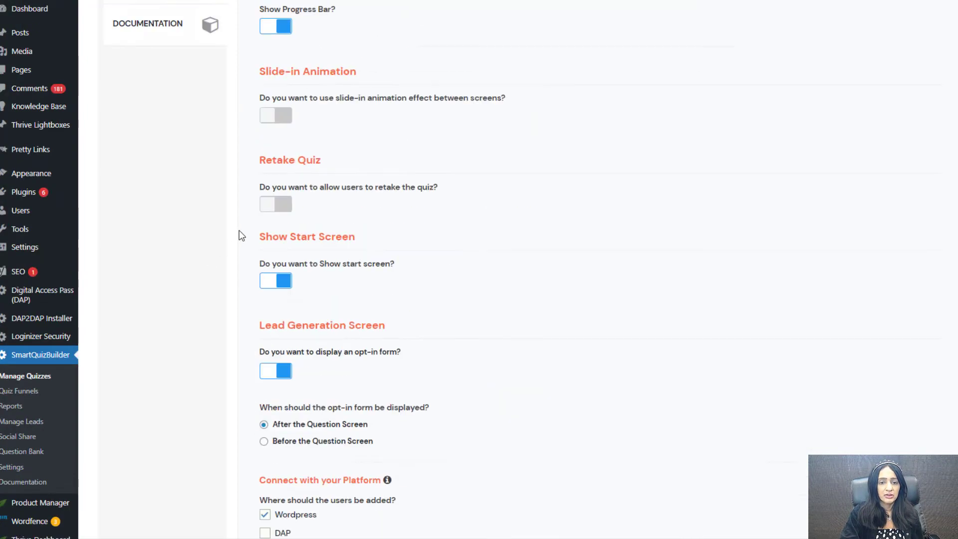
Look over the quiz's start screen and continue to its questions.
click(486, 110)
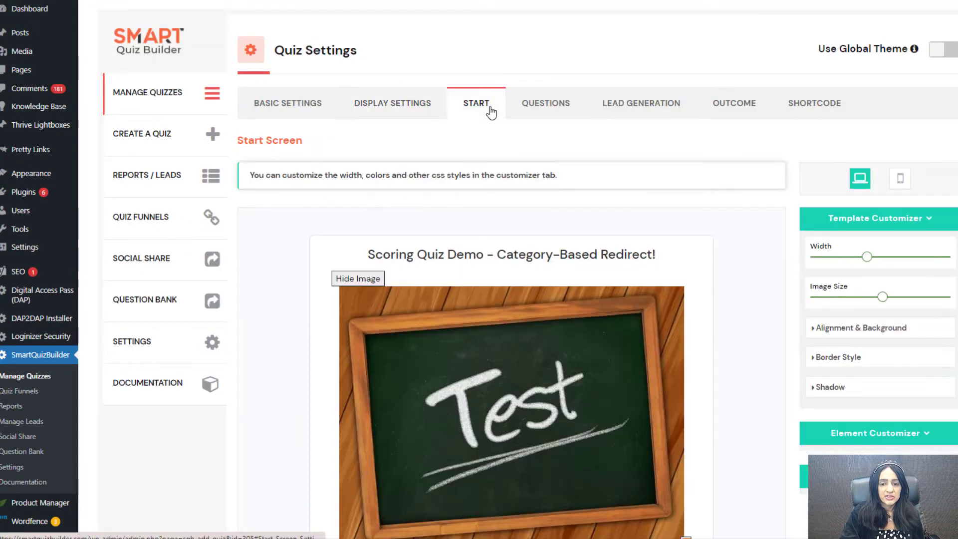
scroll(744, 309, down, 4)
scroll(743, 307, up, 4)
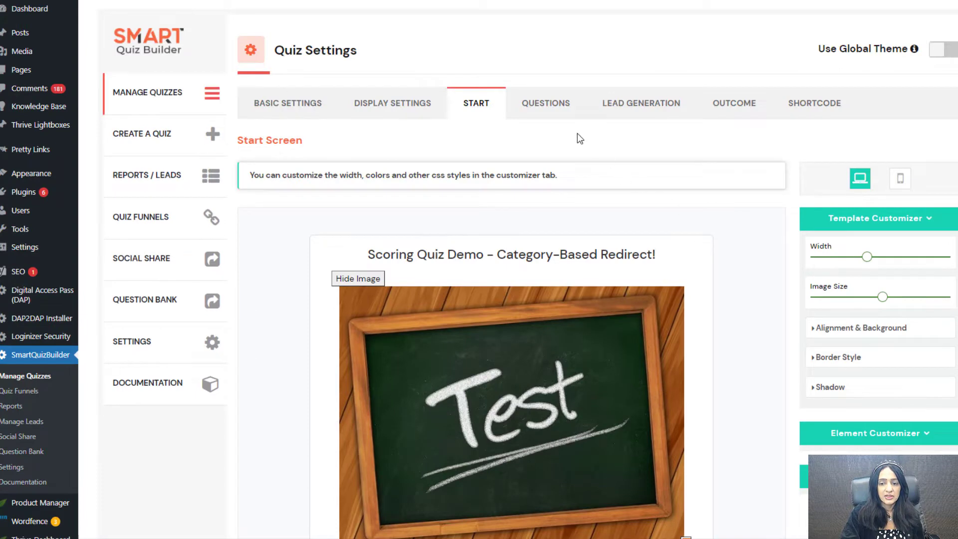
scroll(742, 306, down, 5)
click(701, 425)
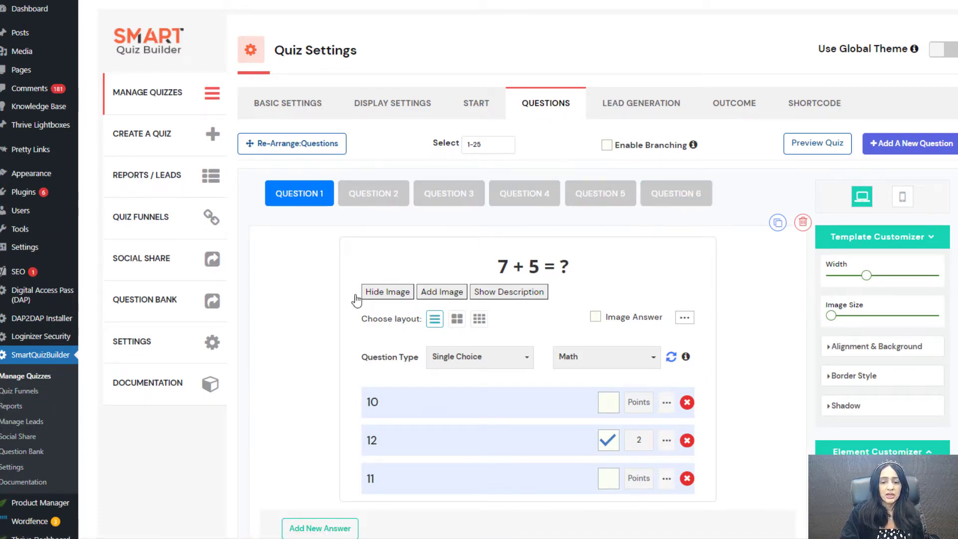
Open the plugin's advanced quiz settings in a separate browser tab and view the quiz categories.
right_click(136, 339)
click(176, 349)
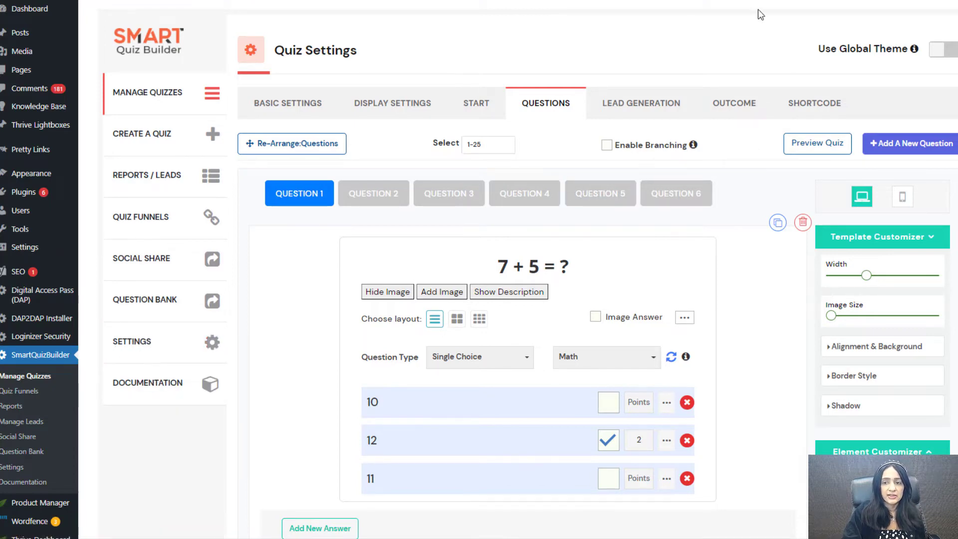
key(ctrl+Tab)
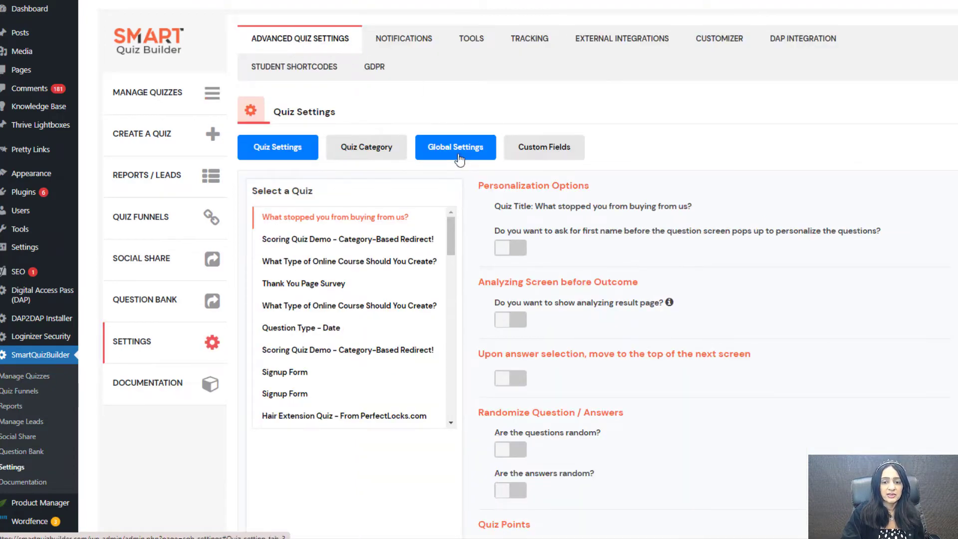
click(354, 159)
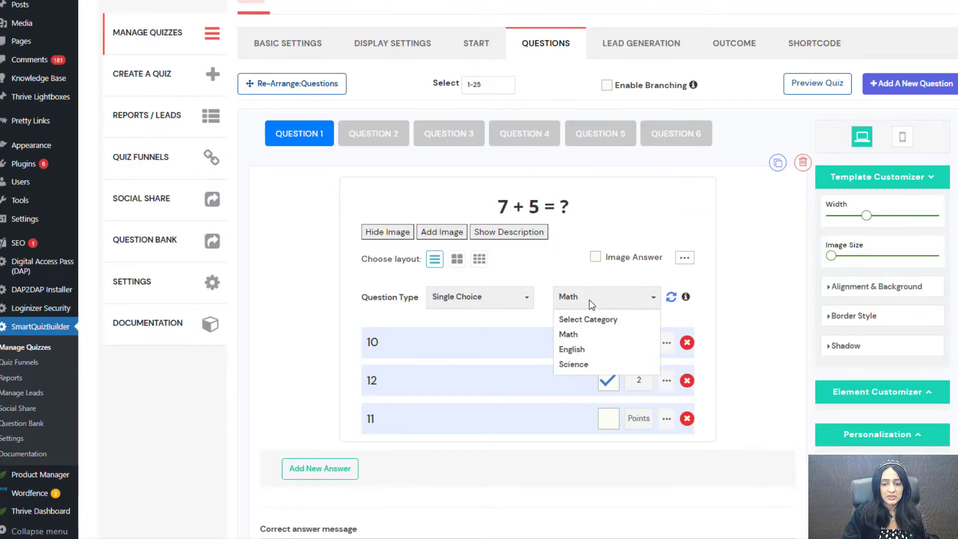
Check the available categories on question 1 and the category assigned to each of the other quiz questions.
click(591, 304)
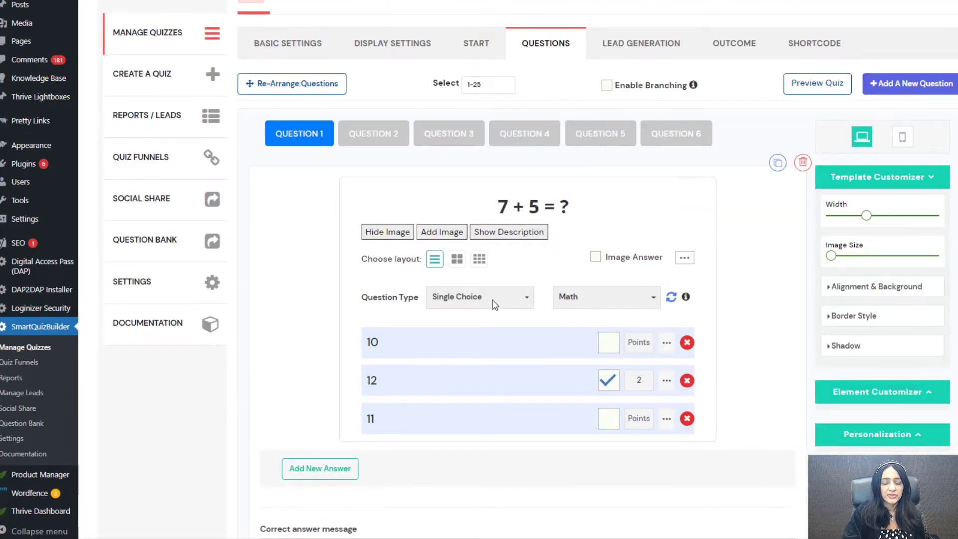
click(375, 140)
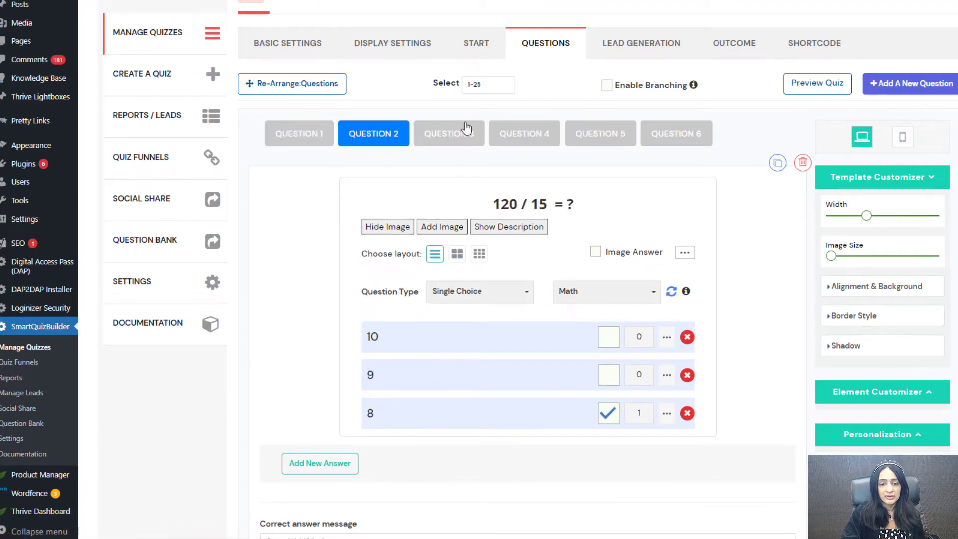
click(469, 141)
click(540, 138)
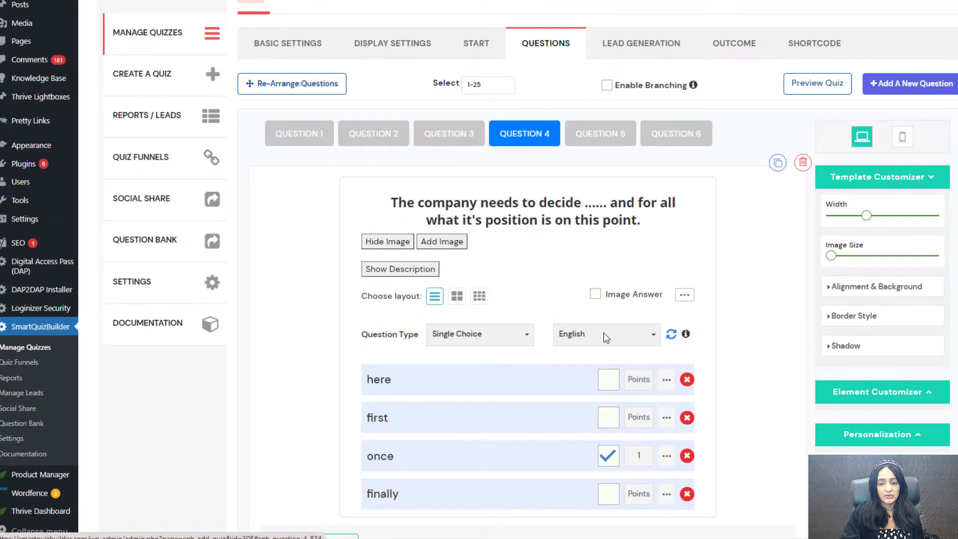
click(593, 135)
click(680, 143)
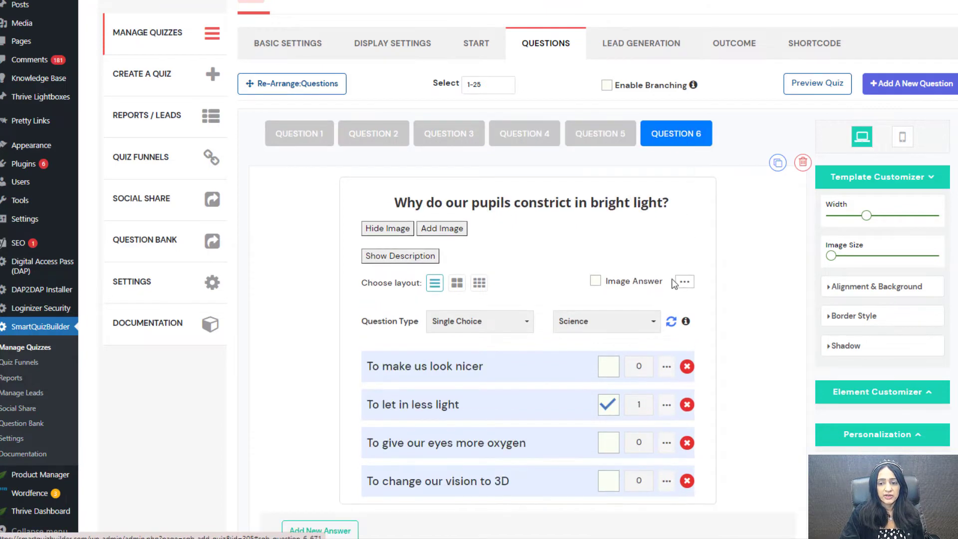
Return to question 1 and review its answers along with the correct and incorrect answer messages.
click(307, 142)
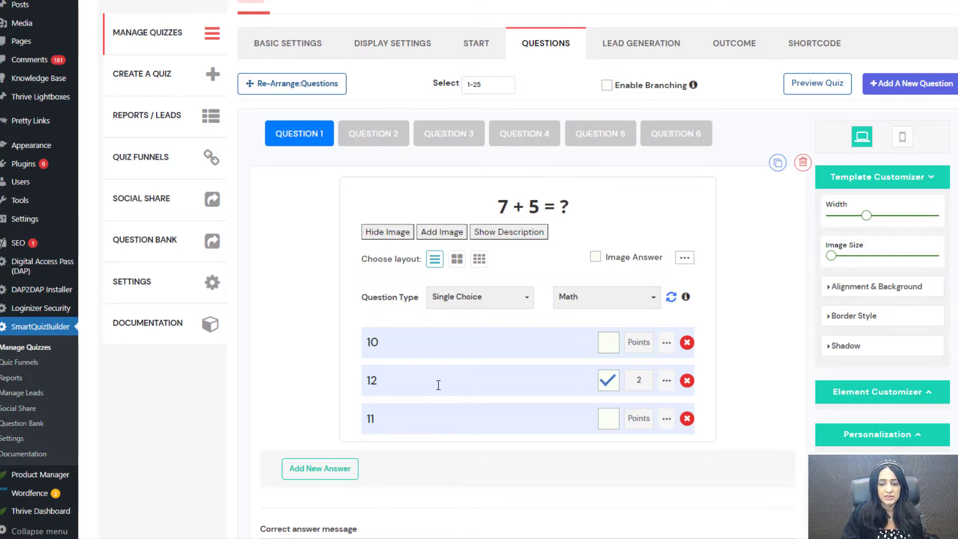
scroll(569, 382, down, 3)
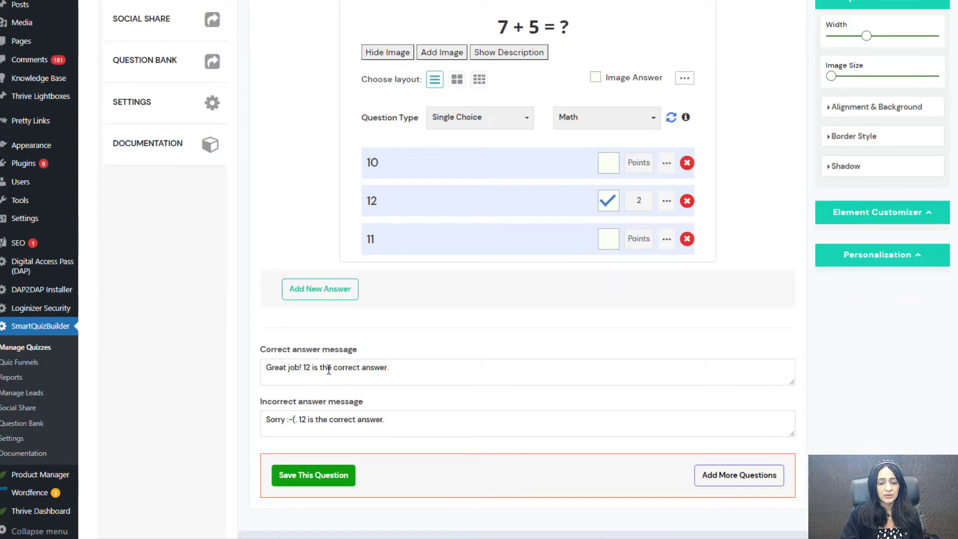
scroll(288, 296, up, 2)
scroll(294, 301, down, 2)
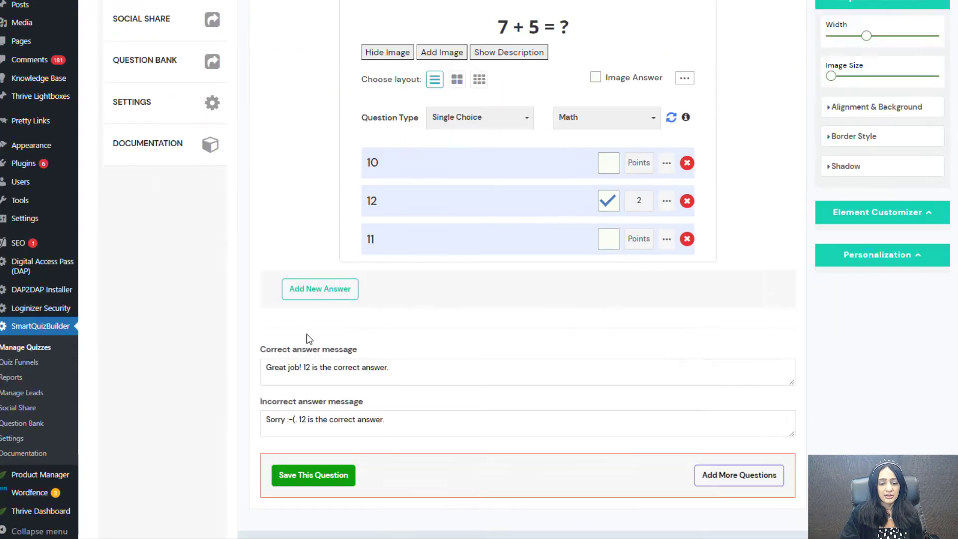
Unmark 12 as the correct answer to question 1 and mark it as correct again.
click(608, 201)
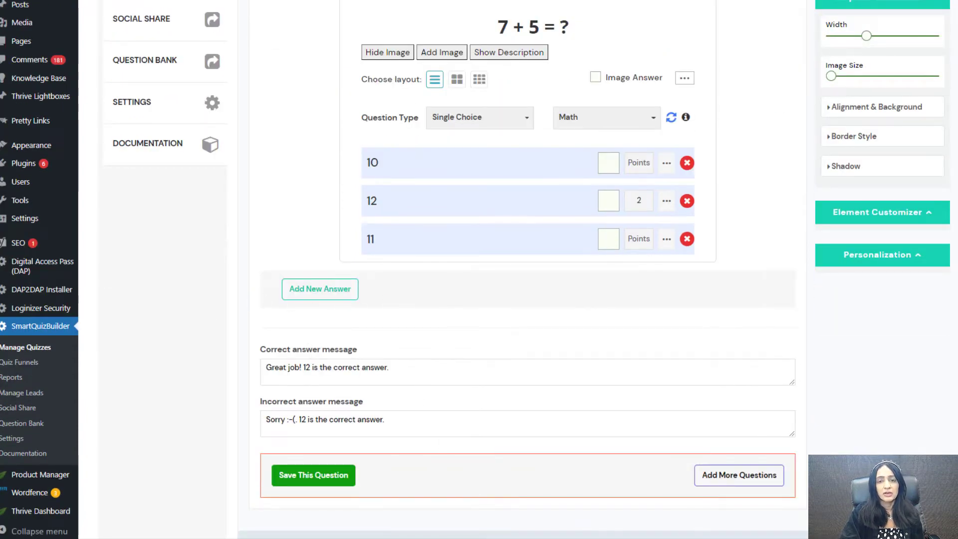
scroll(582, 211, up, 3)
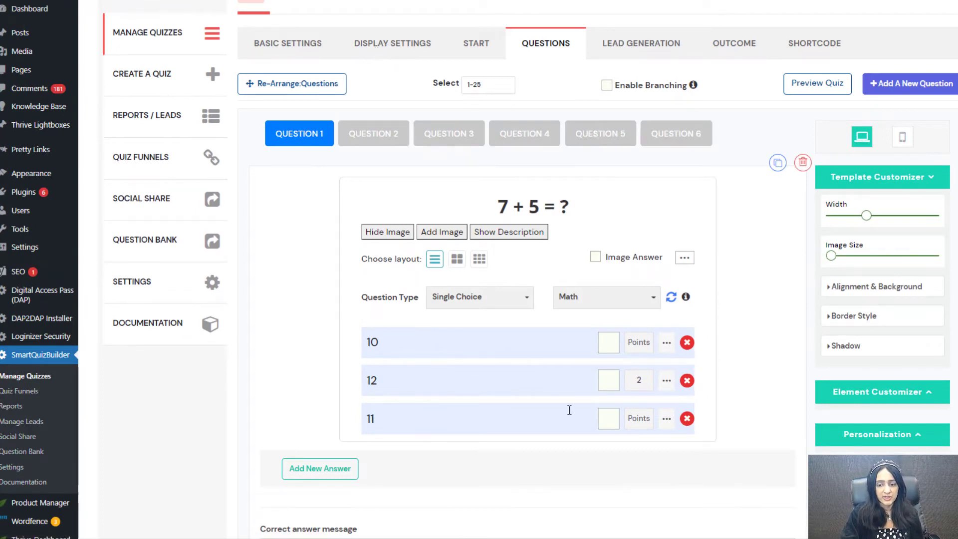
click(608, 380)
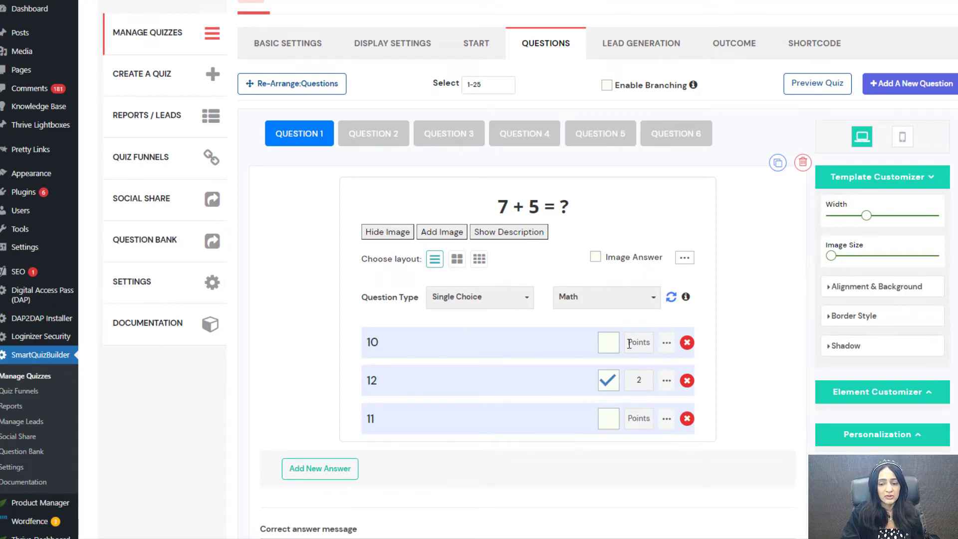
Check the correct answer and points of question 2 and view the lead generation opt-in screen.
click(373, 134)
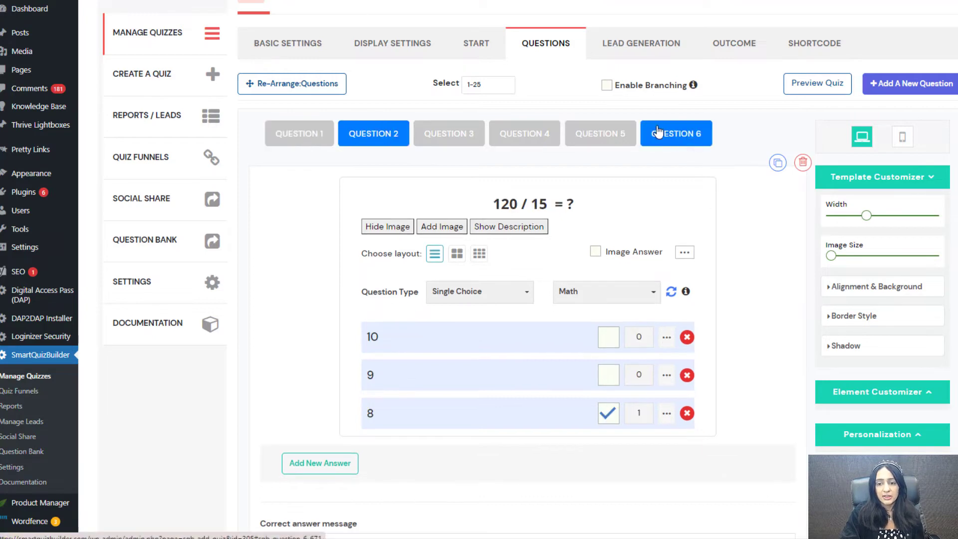
click(657, 50)
scroll(537, 277, down, 1)
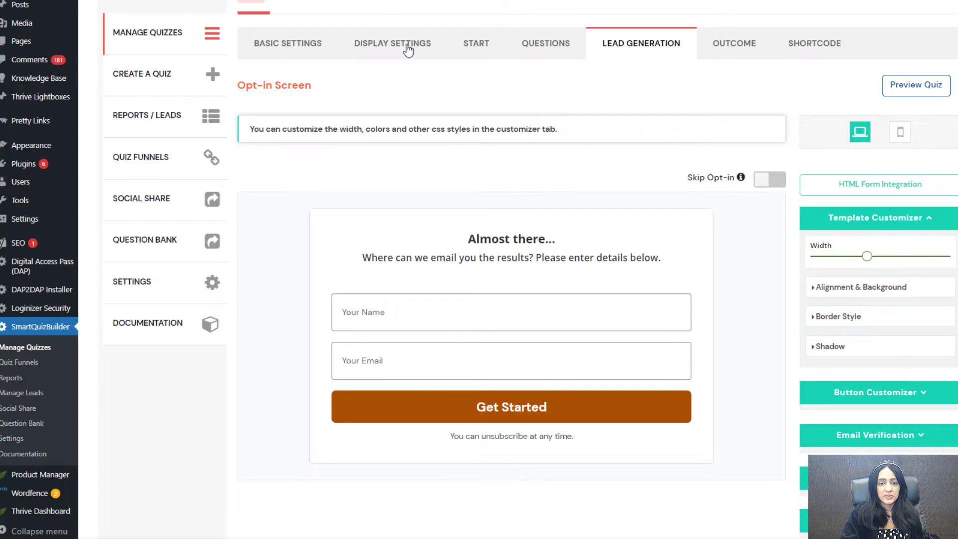
Review the Math, English and Science outcomes one after another and return to the Math outcome.
click(742, 47)
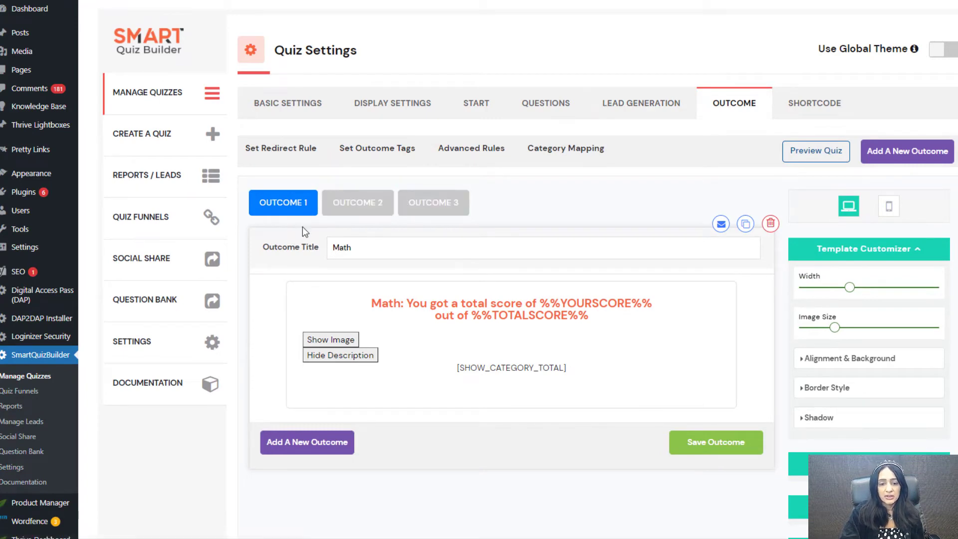
click(357, 204)
click(432, 204)
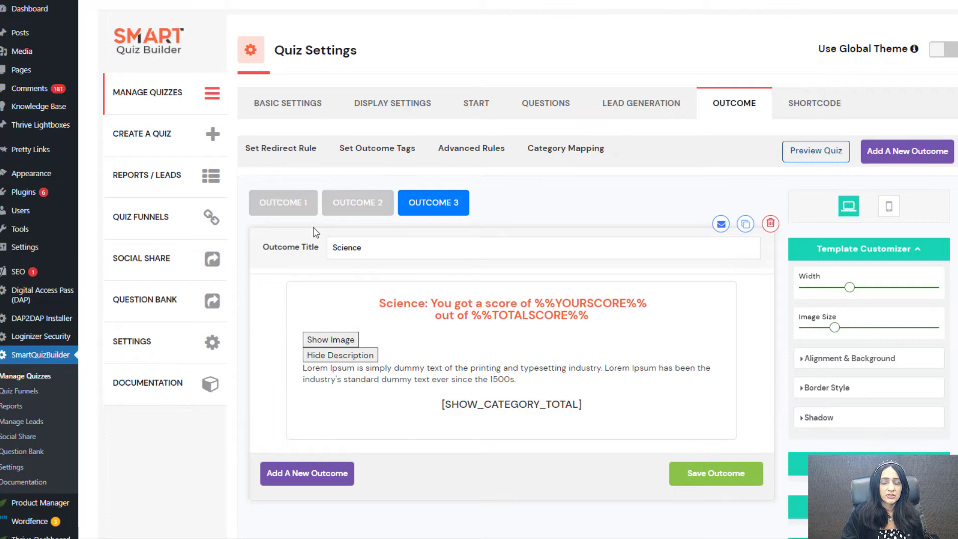
click(304, 213)
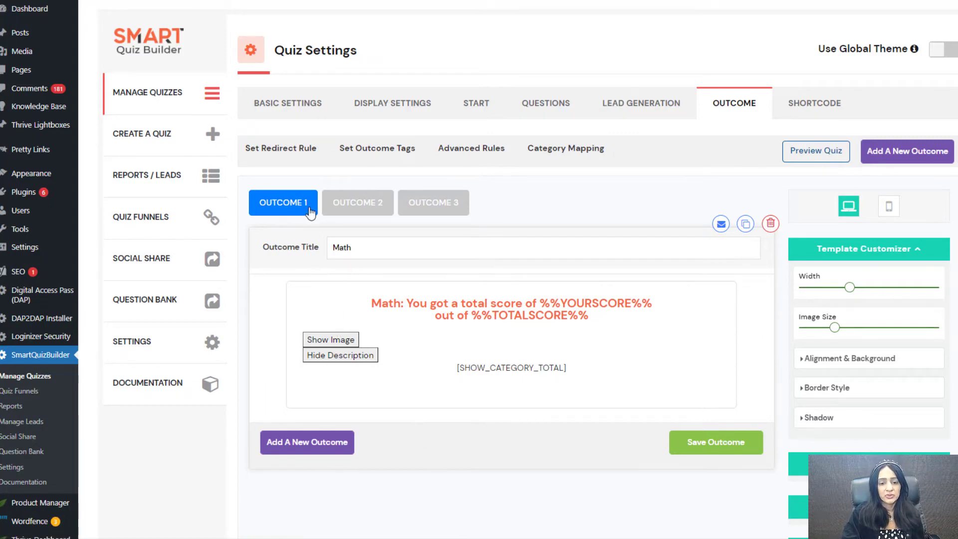
click(373, 210)
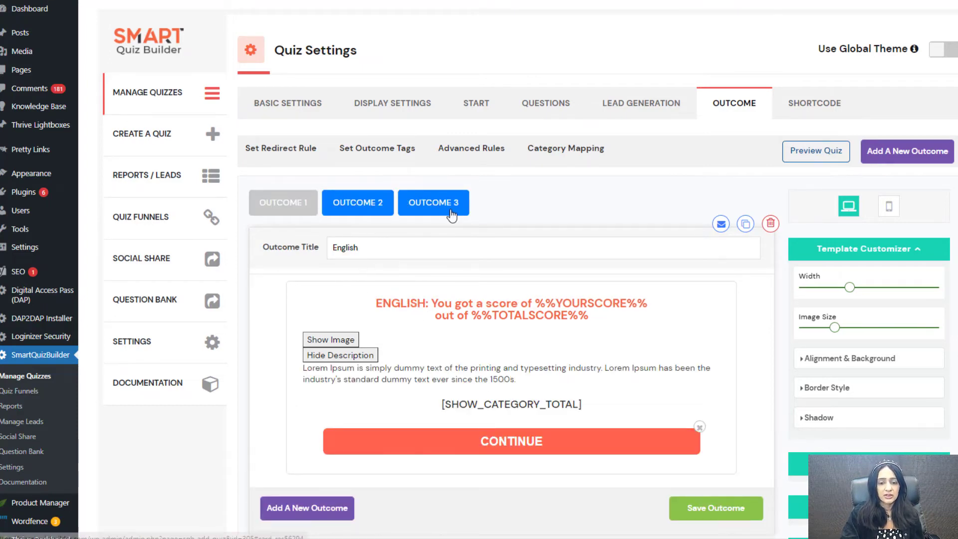
click(453, 214)
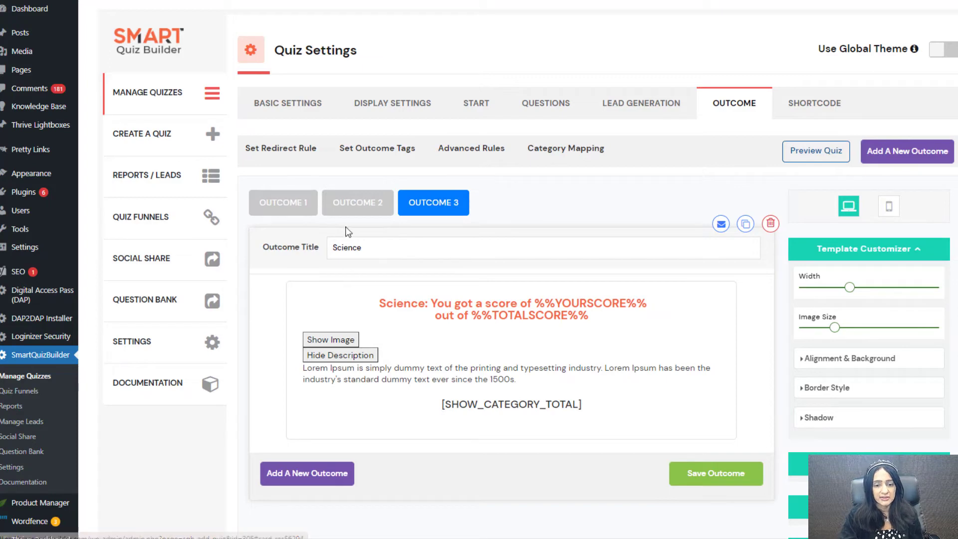
click(269, 207)
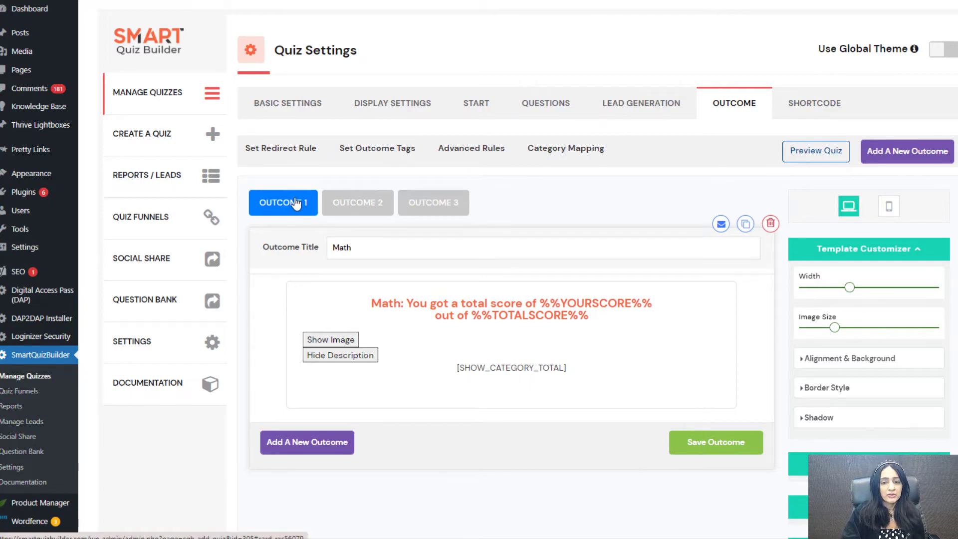
Open the category-to-outcome mapping, assign the Math category to the Math outcome, and close the rules without saving.
click(571, 159)
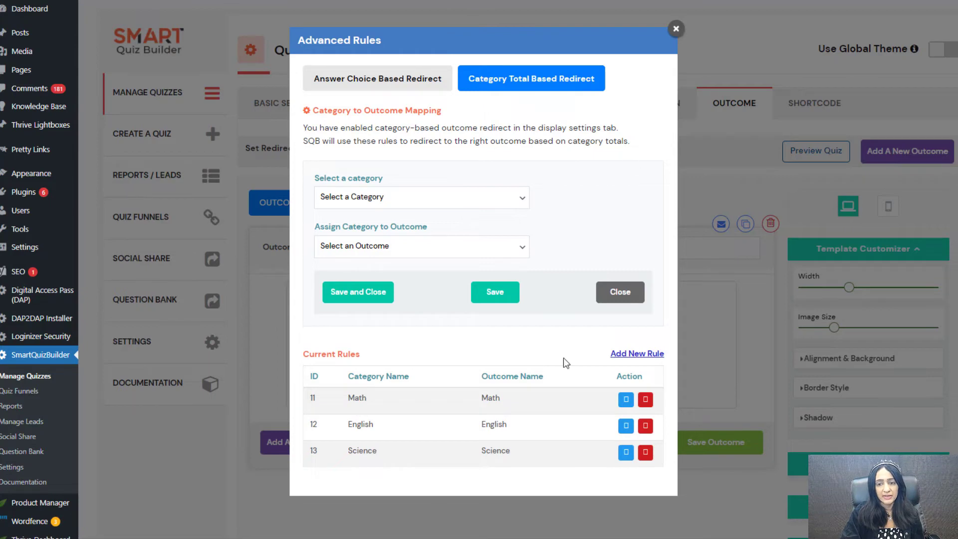
click(351, 204)
click(350, 225)
click(357, 246)
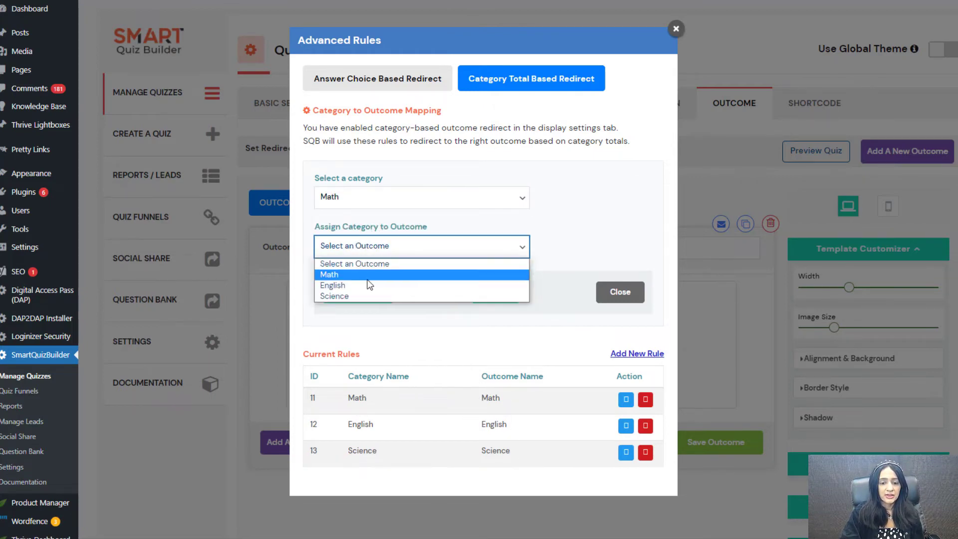
click(333, 275)
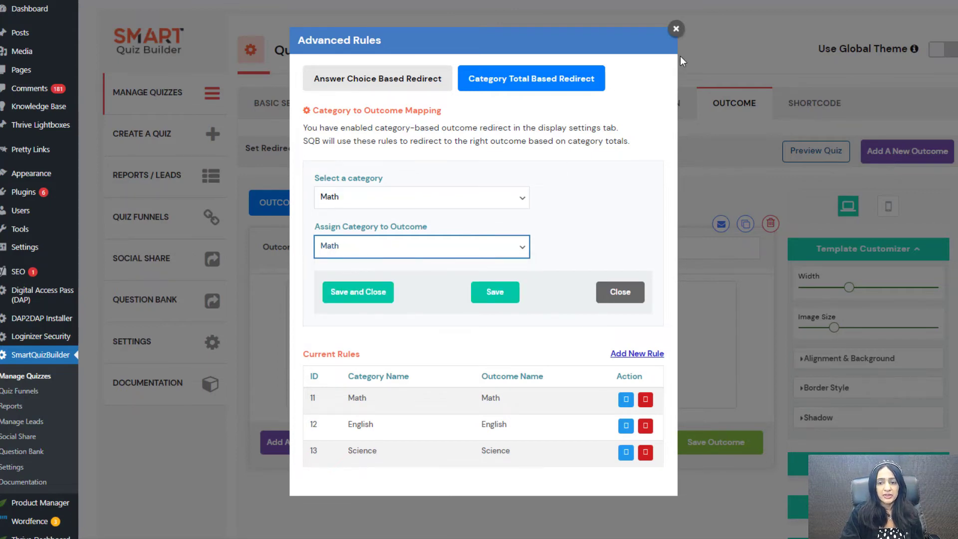
click(676, 29)
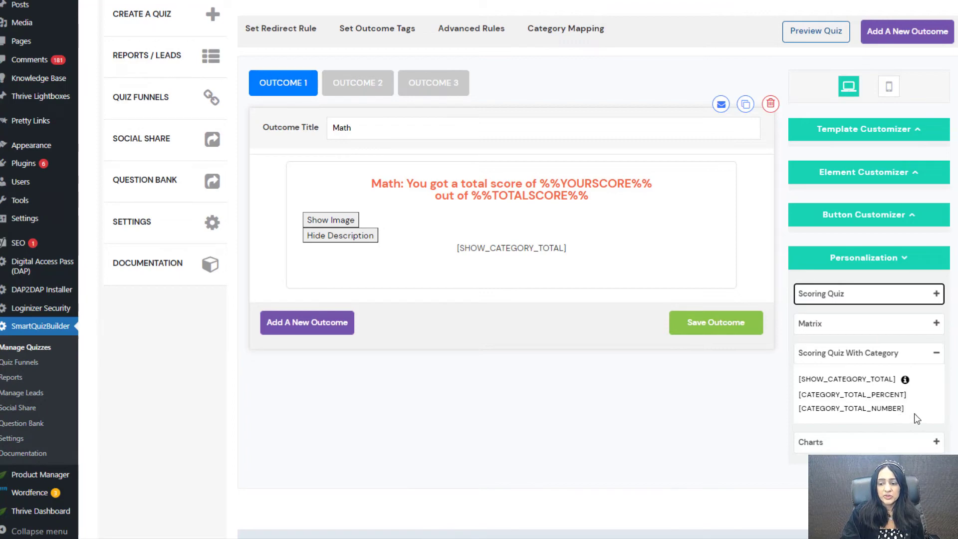
Review the Math outcome's personalization merge tags for category scoring and for charts.
drag(902, 413, 798, 378)
click(775, 401)
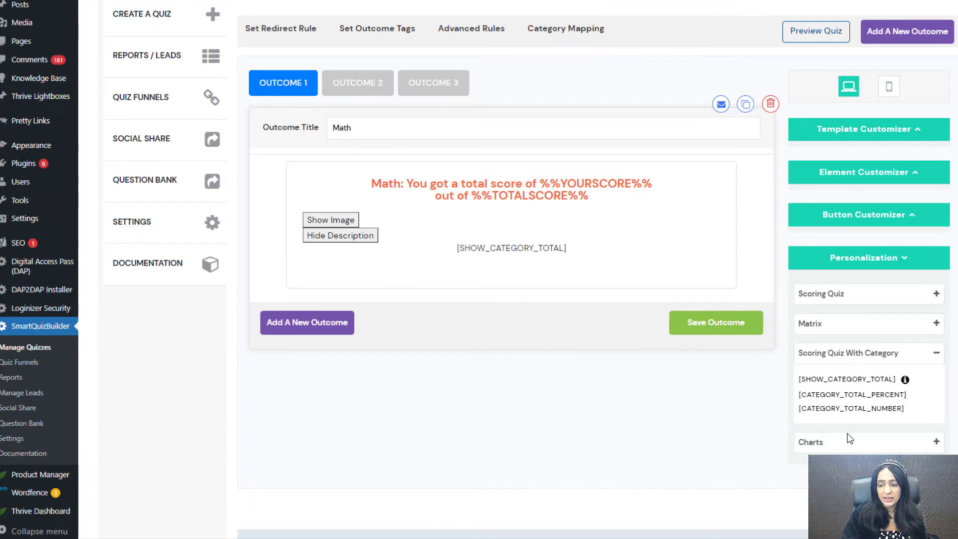
click(826, 442)
scroll(823, 379, down, 2)
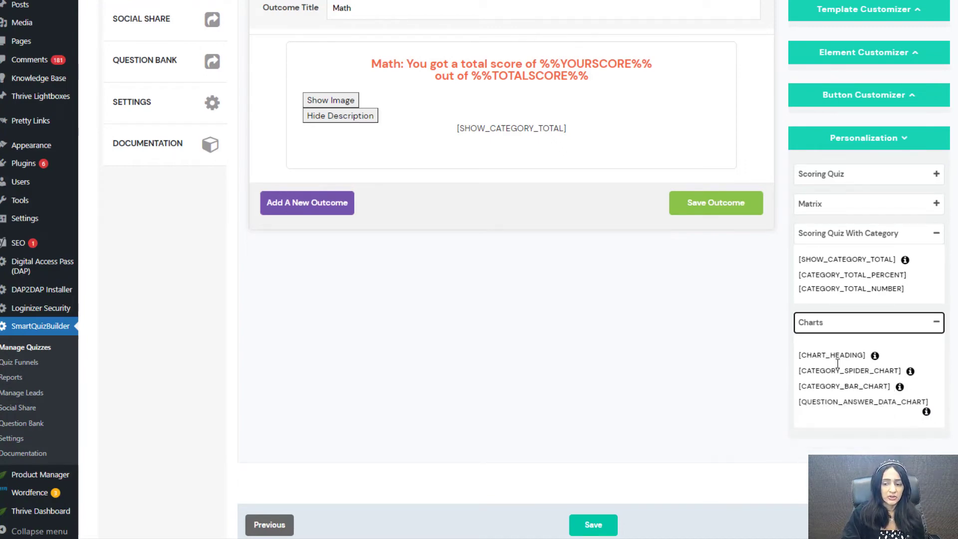
scroll(336, 336, up, 5)
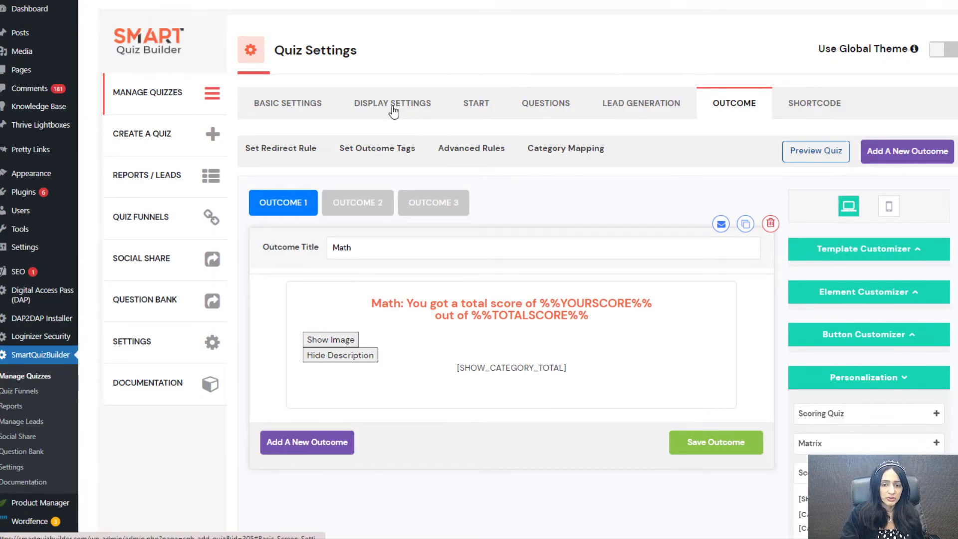
Turn off the automatic bar chart, spider chart and detailed results in the quiz's outcome display settings.
click(393, 111)
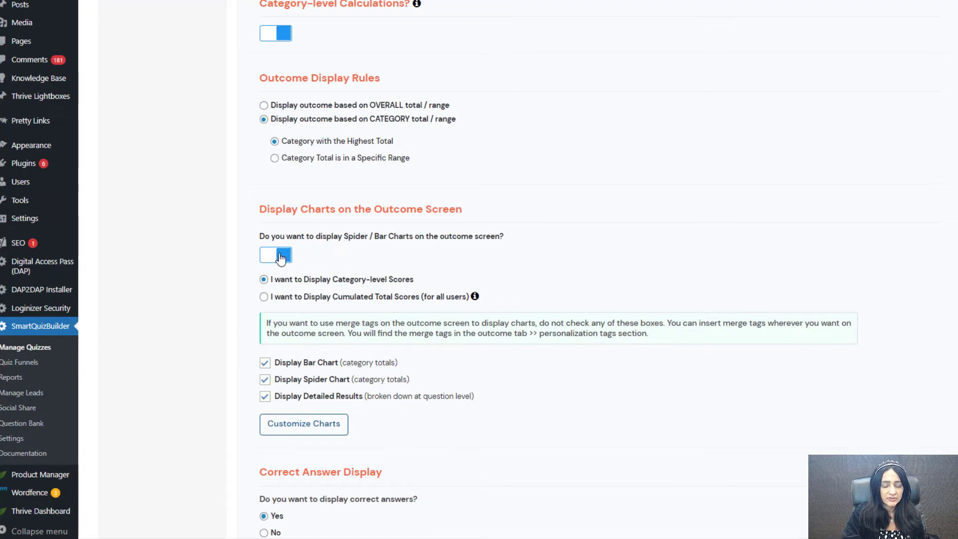
click(264, 362)
click(264, 379)
click(265, 396)
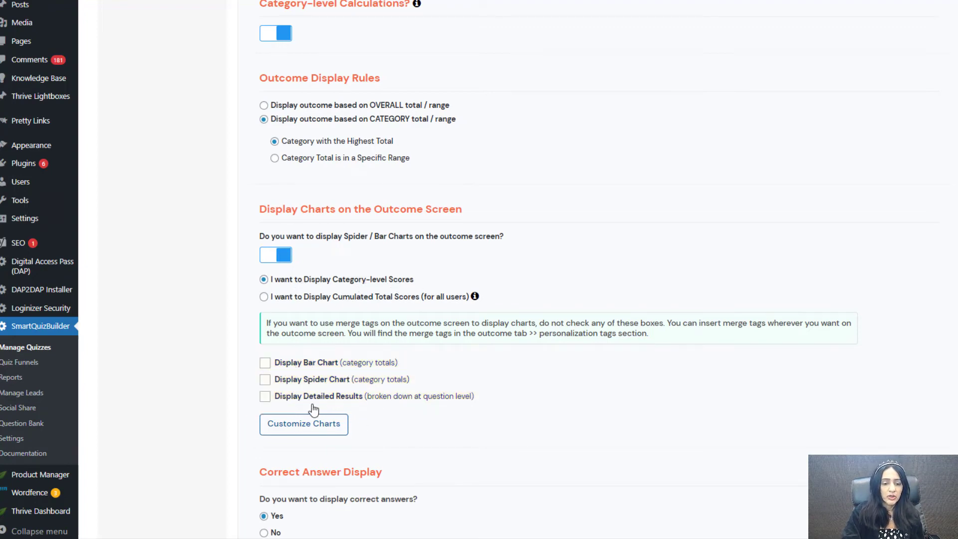
Try inserting the chart heading, spider chart, bar chart and question-answer data merge tags below the Math outcome's category total, and undo the insertion.
scroll(491, 188, up, 15)
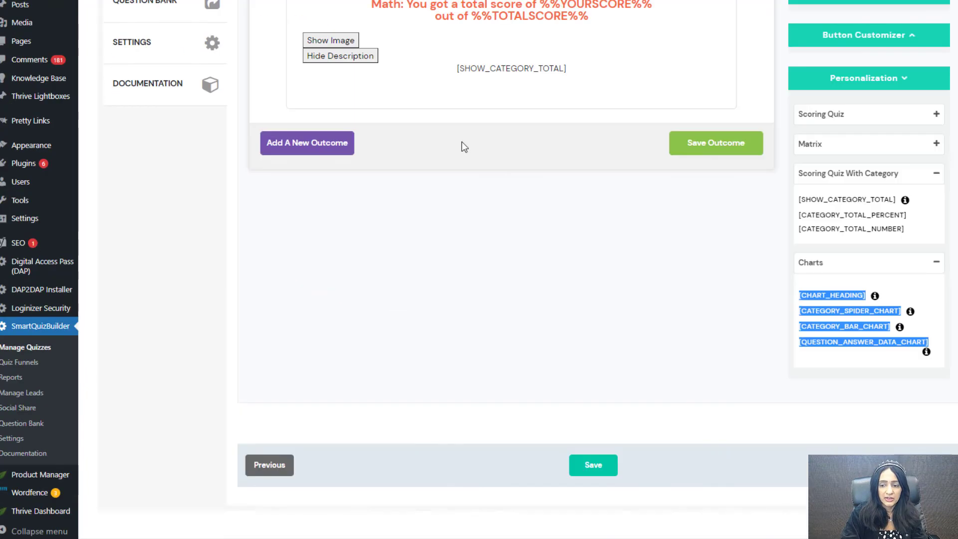
scroll(462, 143, up, 4)
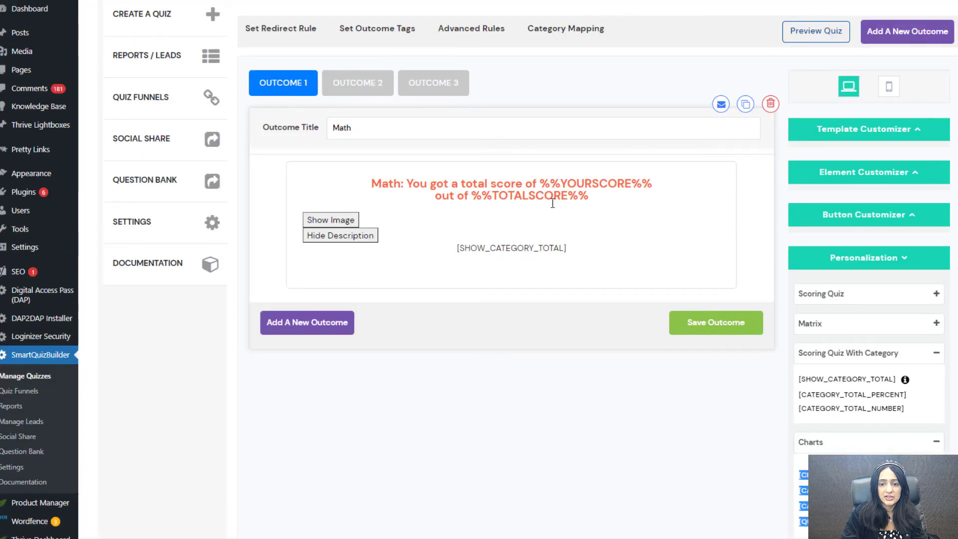
click(683, 183)
click(586, 250)
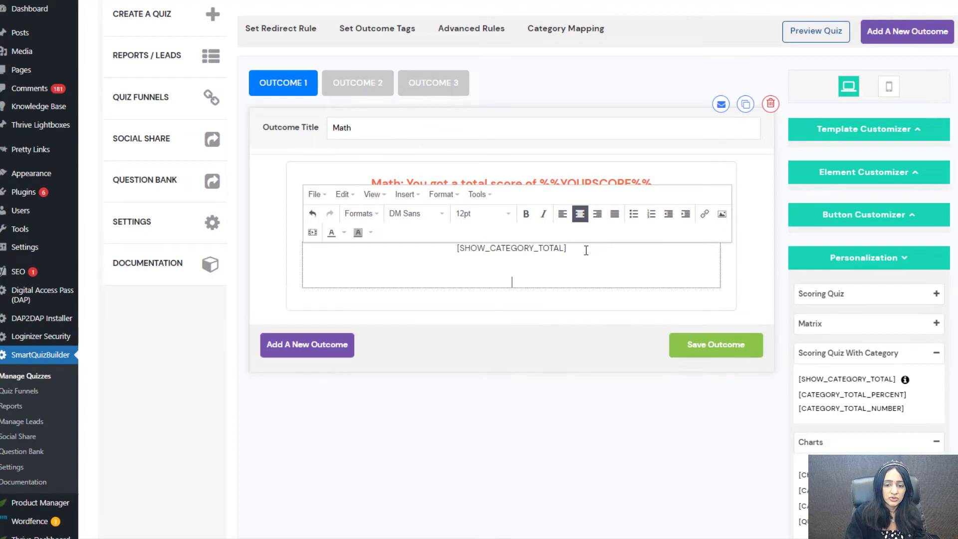
text([CHART_HEADING] [CATEGORY_SPIDER_CHART] [CATEGORY_BAR_CHART] [QUESTION_ANSWER_DATA_CHART])
key(ctrl+z)
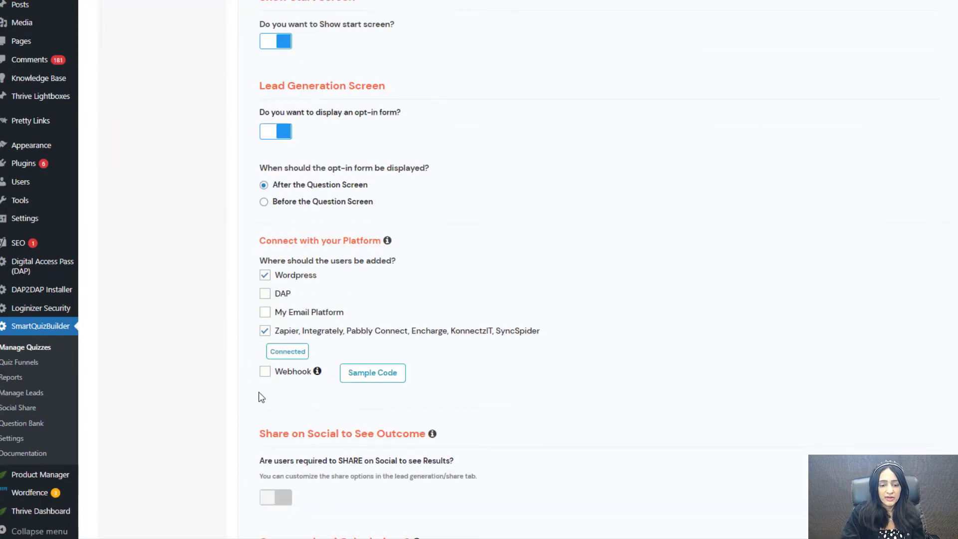
Turn on the automatic bar chart, spider chart and detailed results in the quiz's display settings.
scroll(265, 389, down, 10)
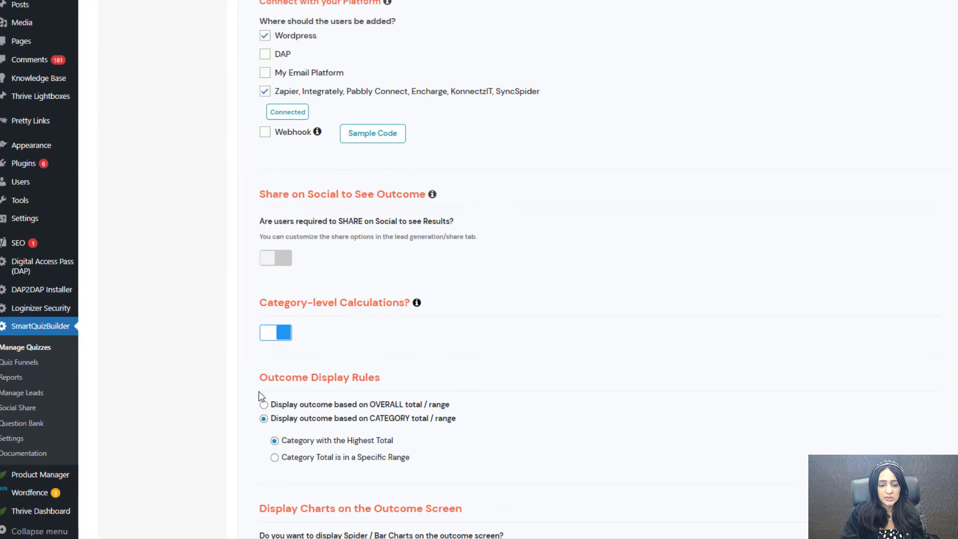
click(264, 363)
click(265, 380)
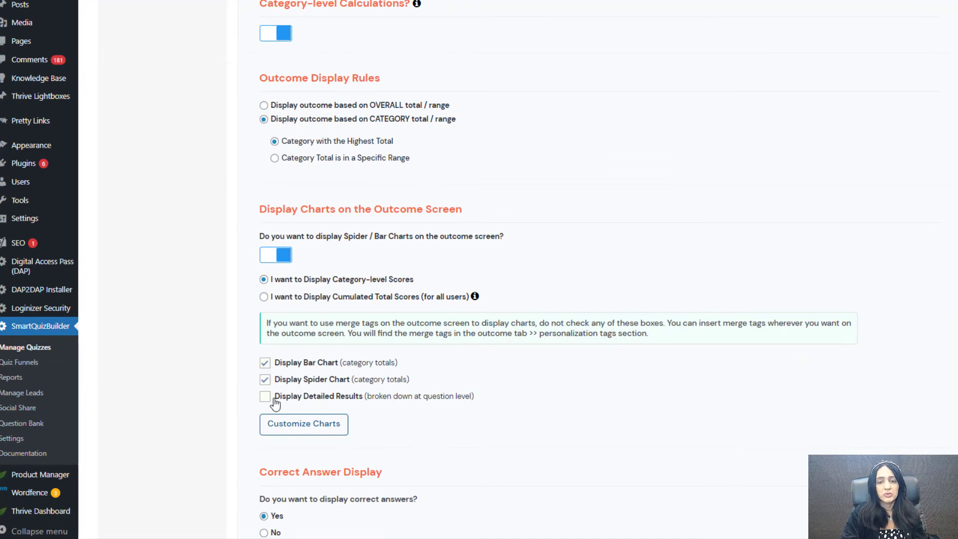
click(265, 397)
Review the quiz's lead generation and outcome screens and its shortcode on the Scoring Quiz with Category Charts page.
scroll(225, 200, up, 10)
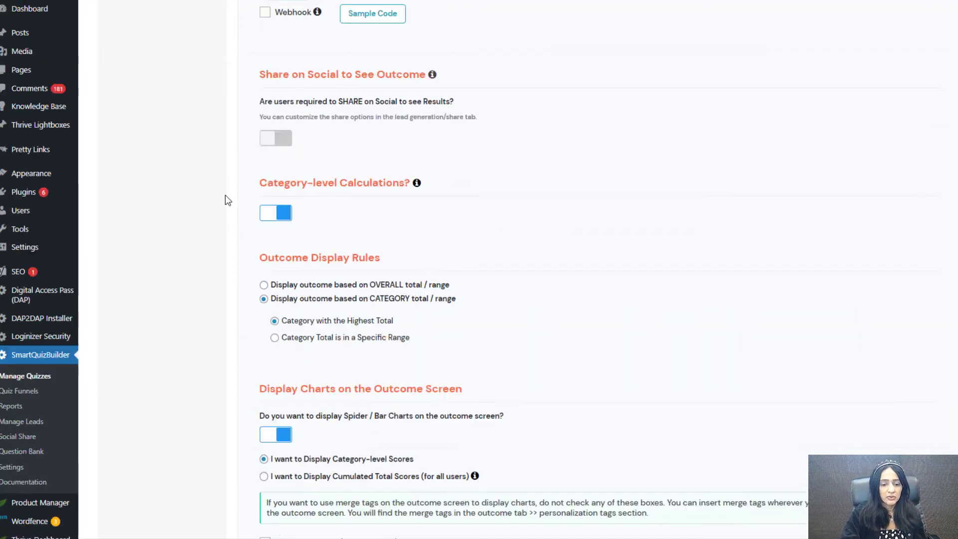
scroll(798, 89, up, 10)
click(683, 105)
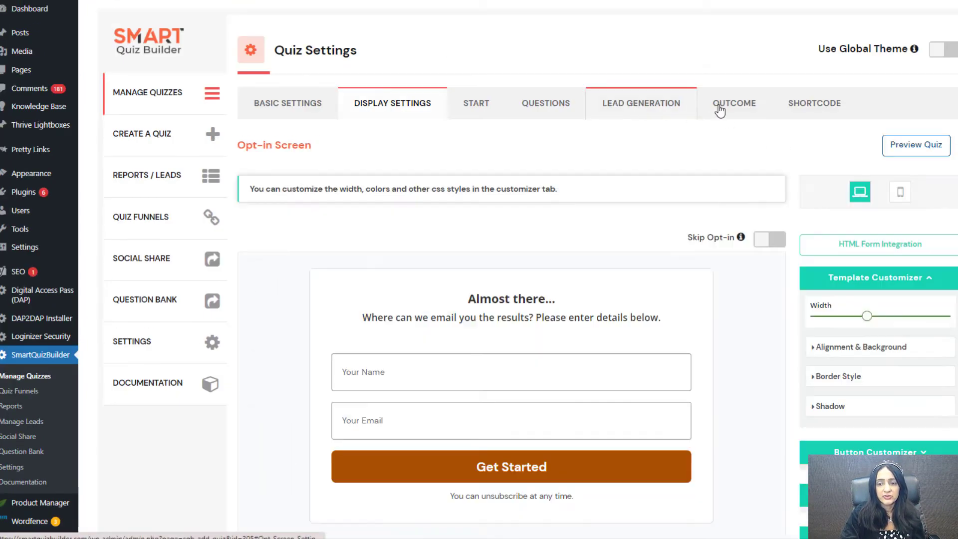
click(734, 102)
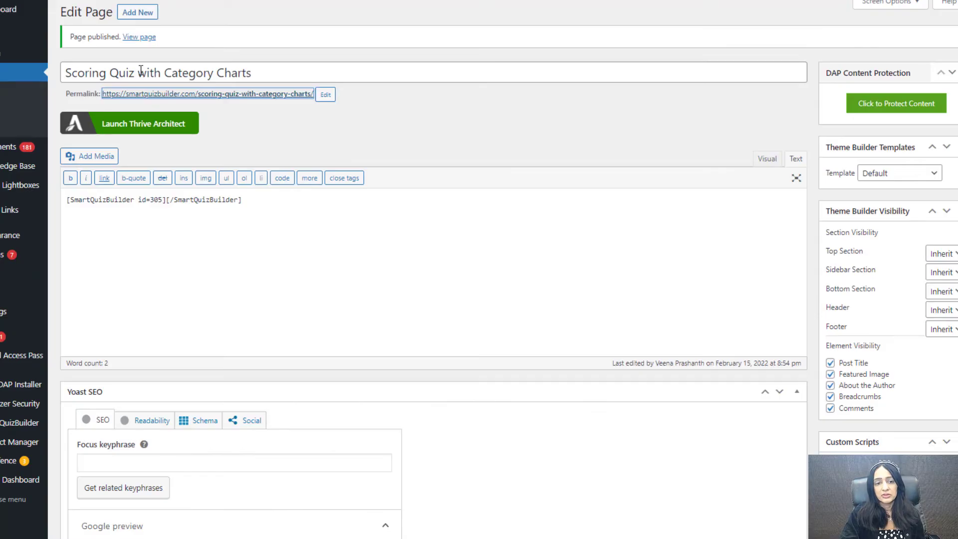
drag(264, 212, 52, 202)
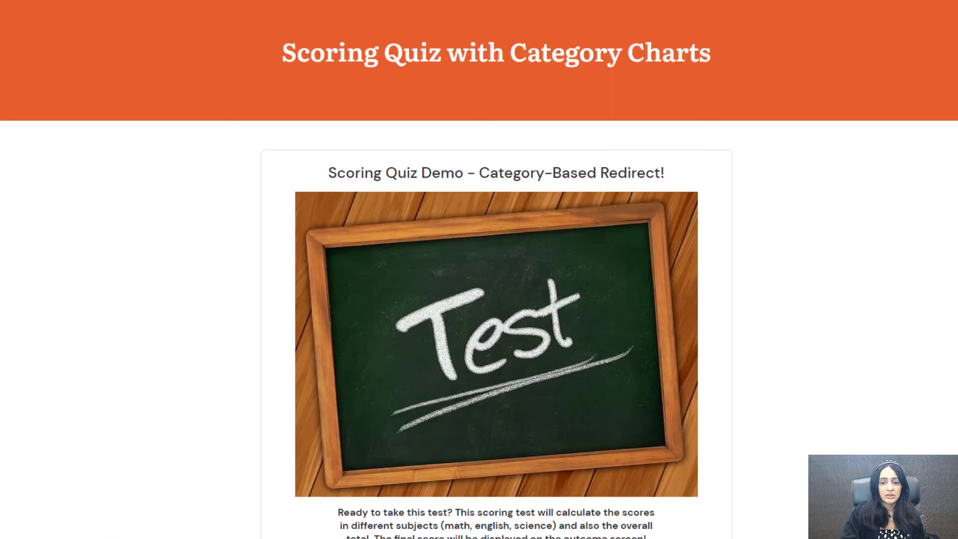
Start the published Scoring Quiz with Category Charts and answer the two math questions with 12 and 8.
scroll(479, 286, down, 2)
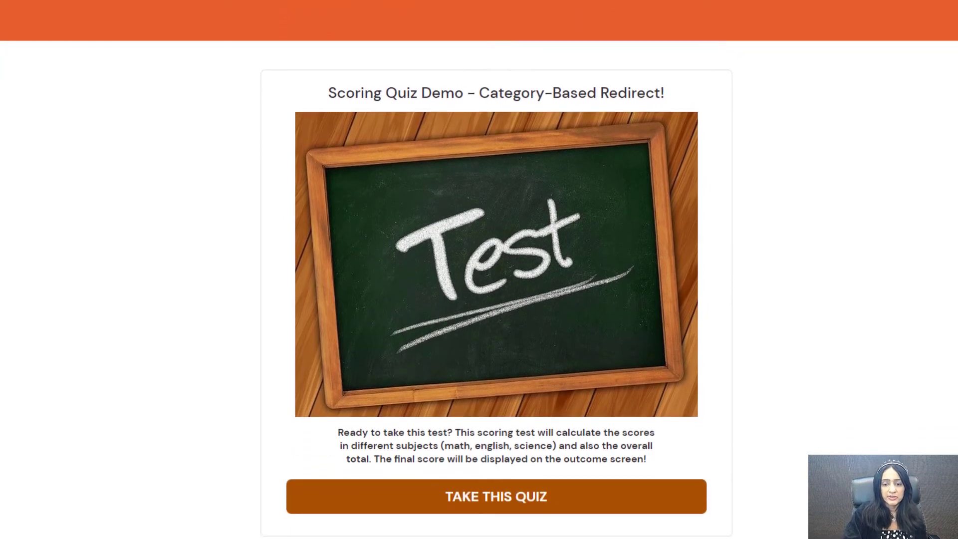
click(515, 489)
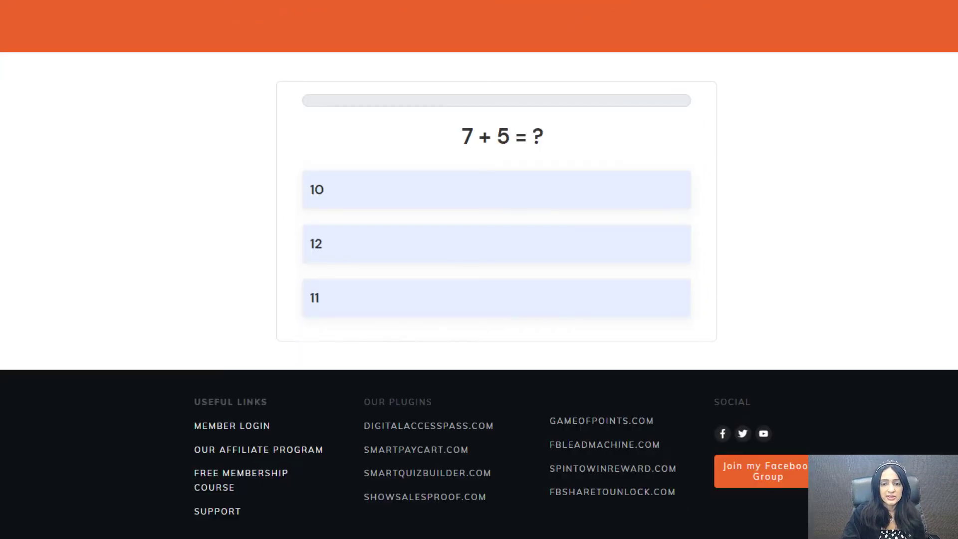
click(342, 258)
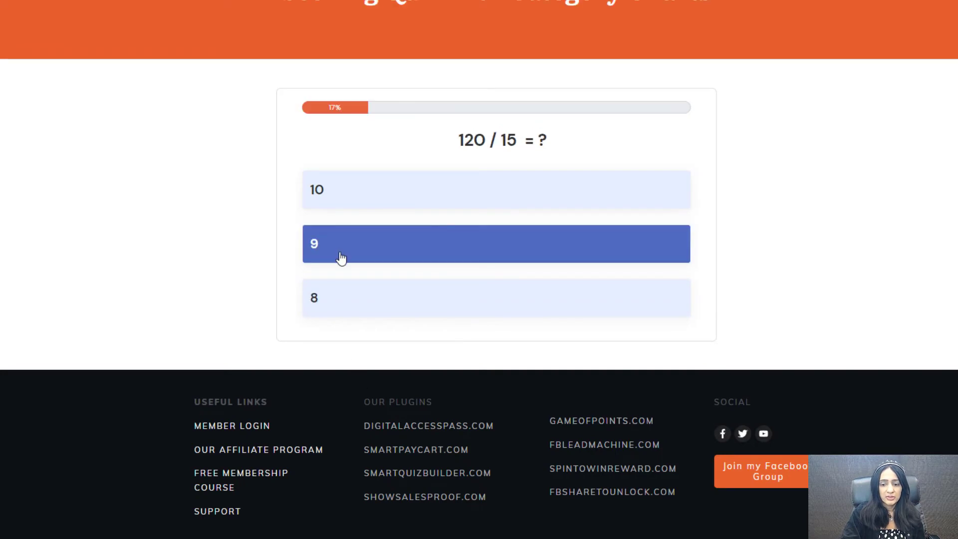
click(424, 296)
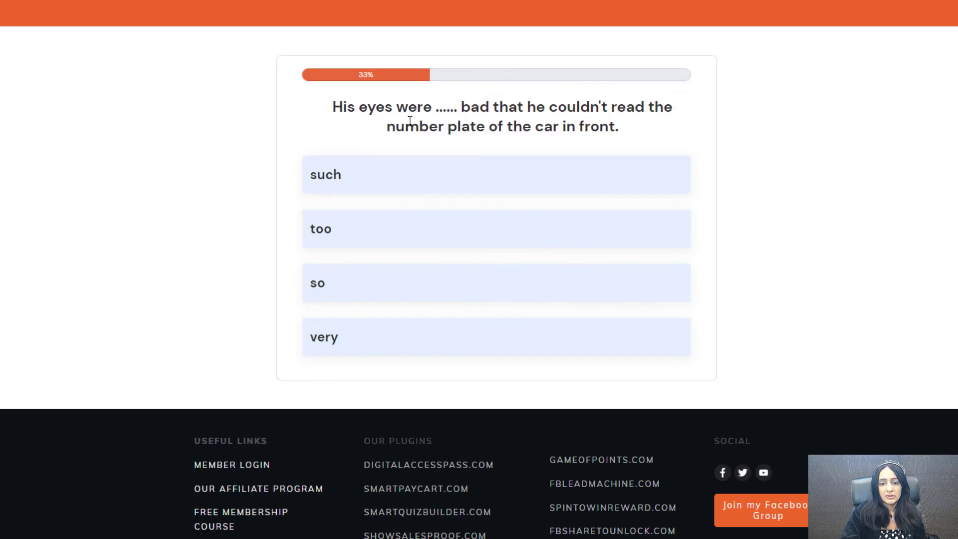
Answer the English questions with so and here, the science questions with 365 and To make us look nicer, and submit the opt-in form.
click(385, 302)
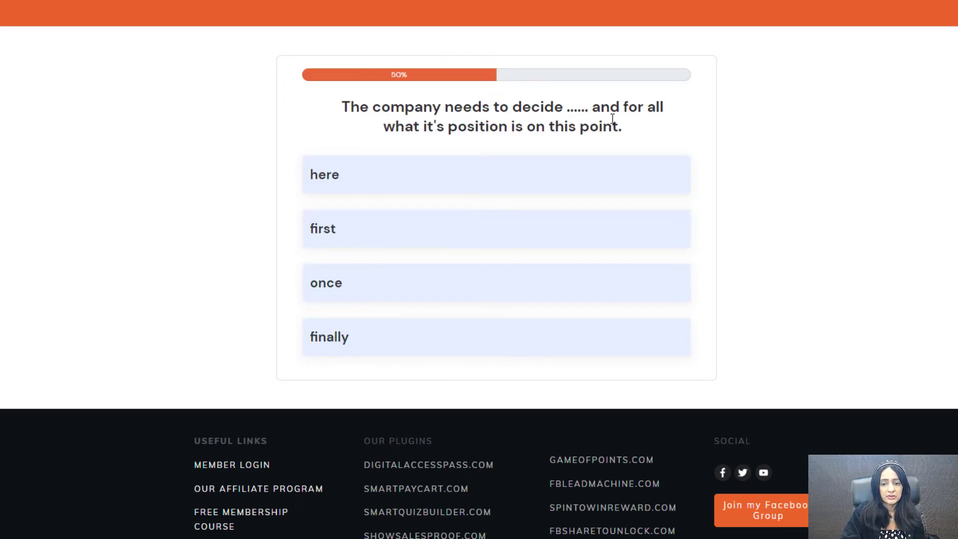
click(379, 184)
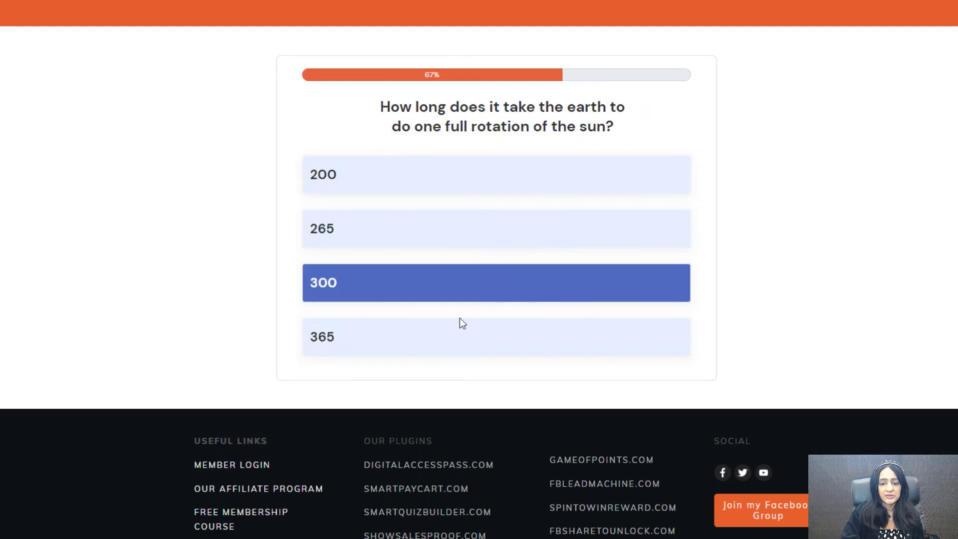
click(454, 331)
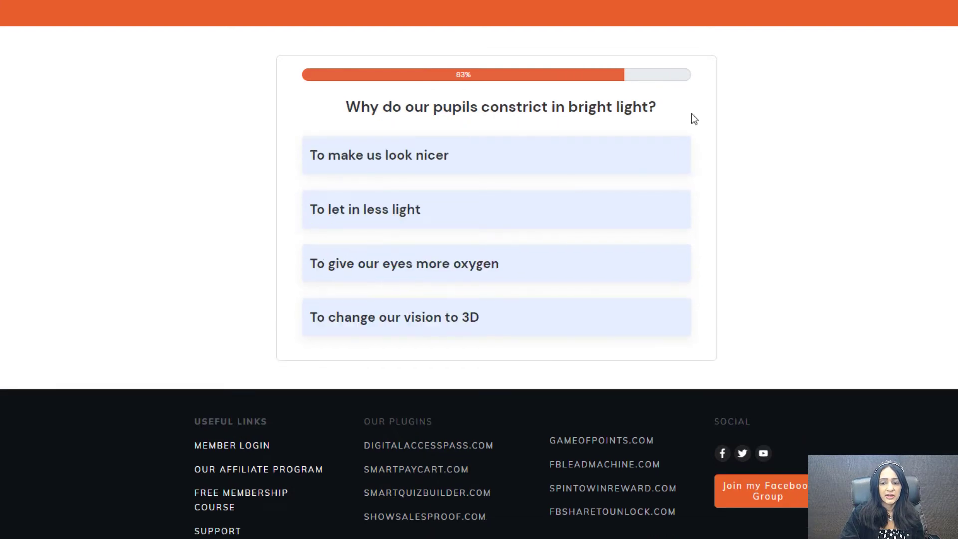
click(413, 155)
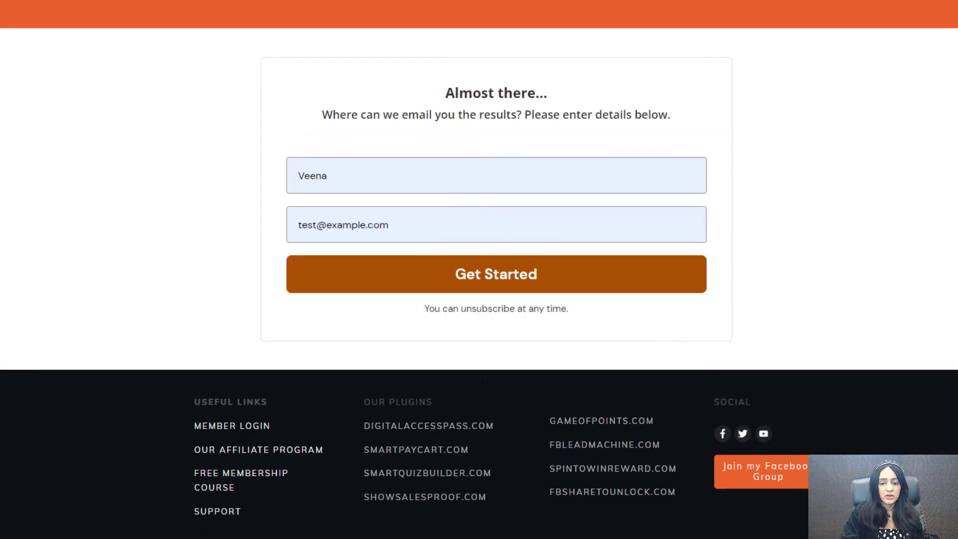
click(496, 274)
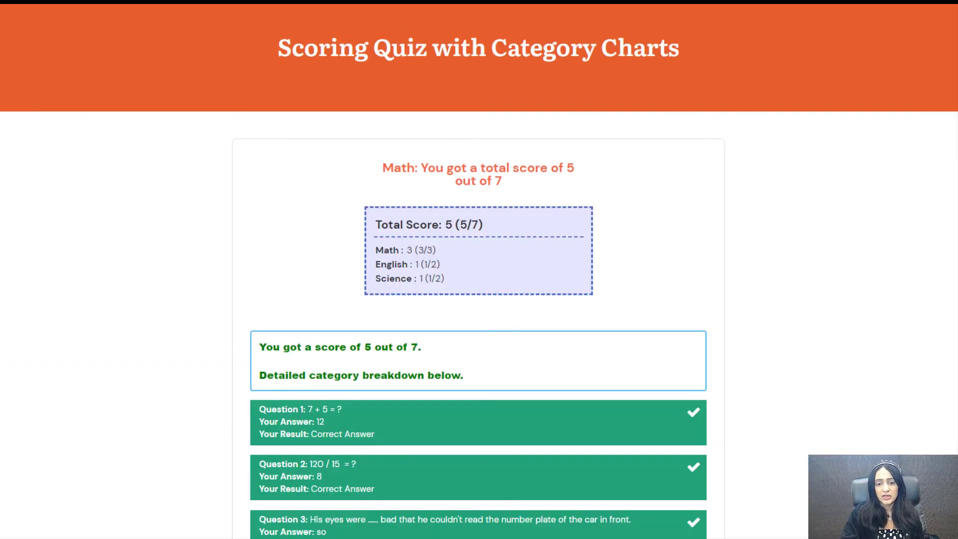
Examine the Math outcome's heading and its score breakdown by category on the results page.
scroll(479, 282, down, 2)
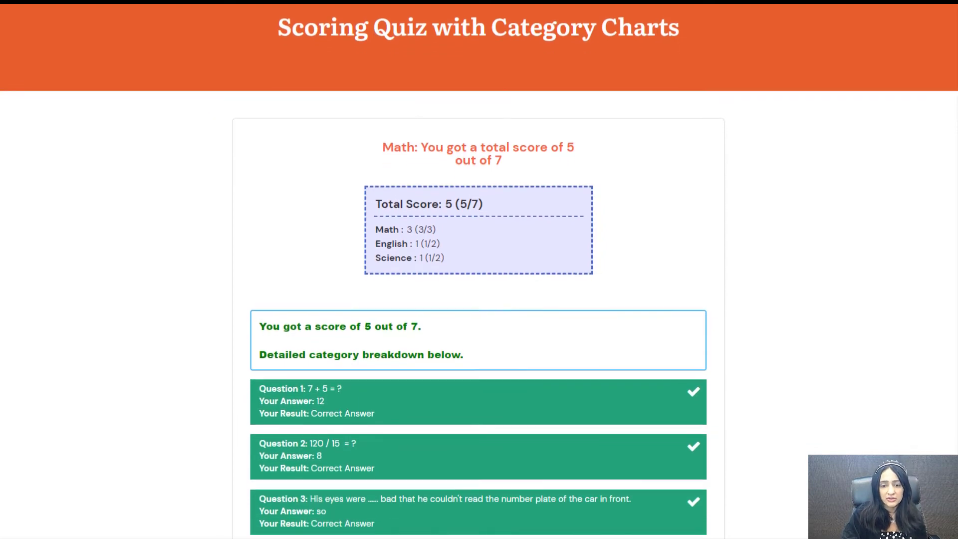
scroll(614, 206, down, 2)
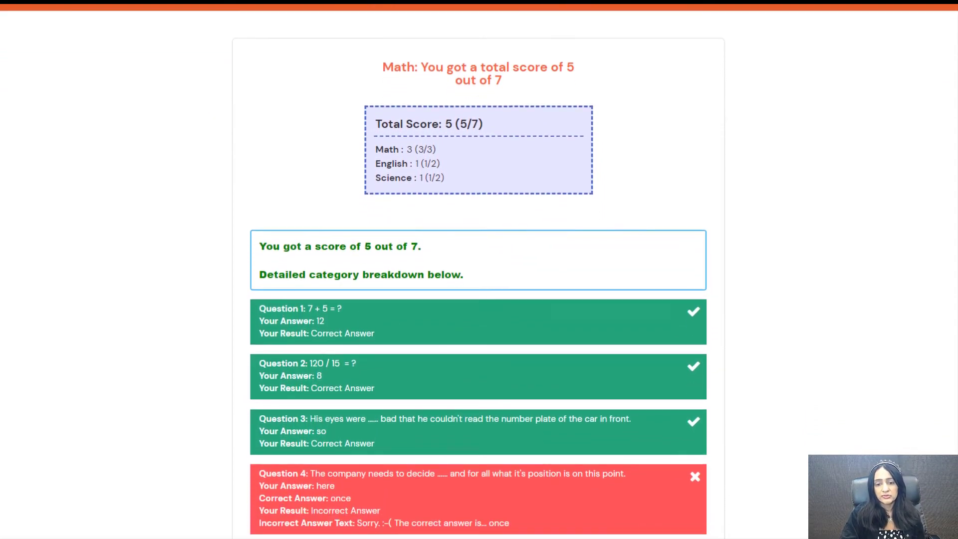
drag(424, 170, 387, 168)
click(439, 171)
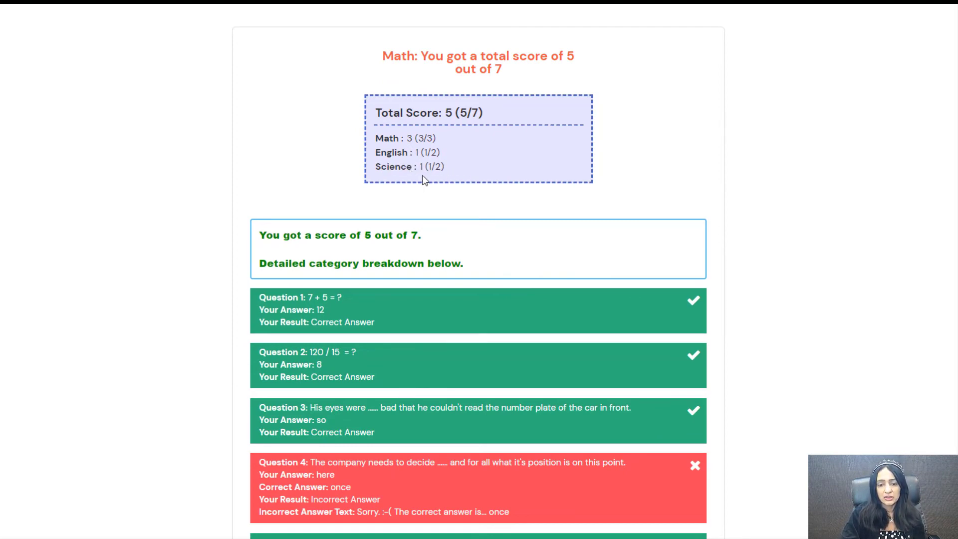
drag(387, 54, 551, 82)
click(506, 81)
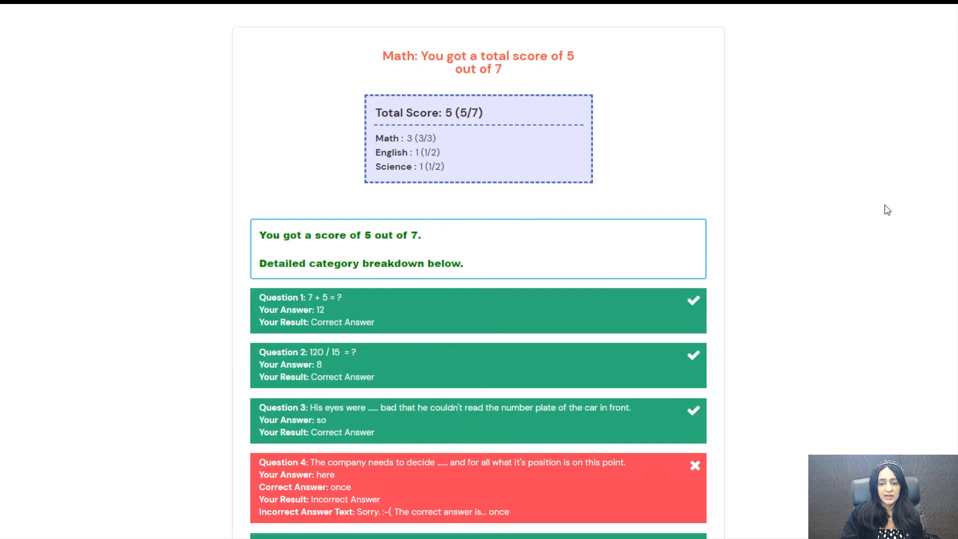
Examine the correct and incorrect answer feedback for each question, and the category bar chart and spider chart.
scroll(957, 233, down, 3)
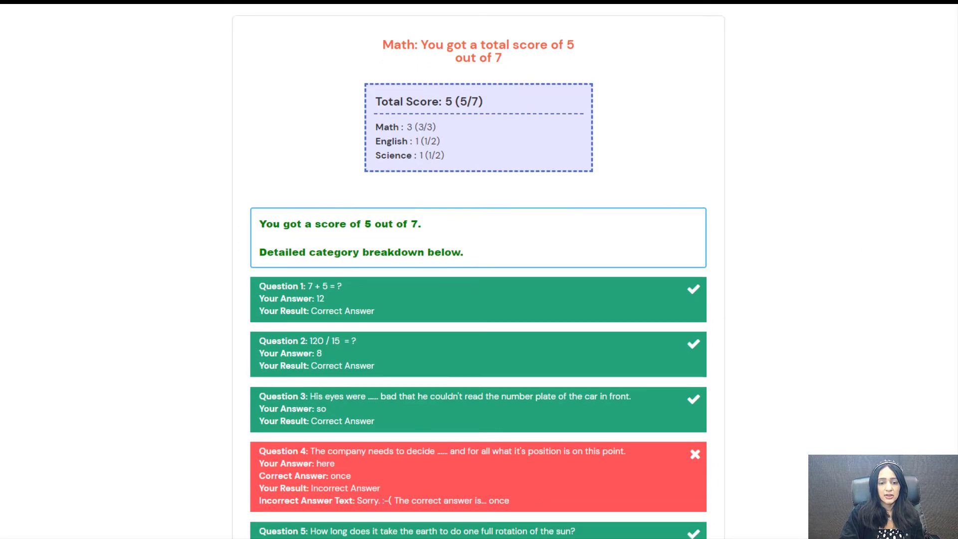
scroll(957, 232, down, 3)
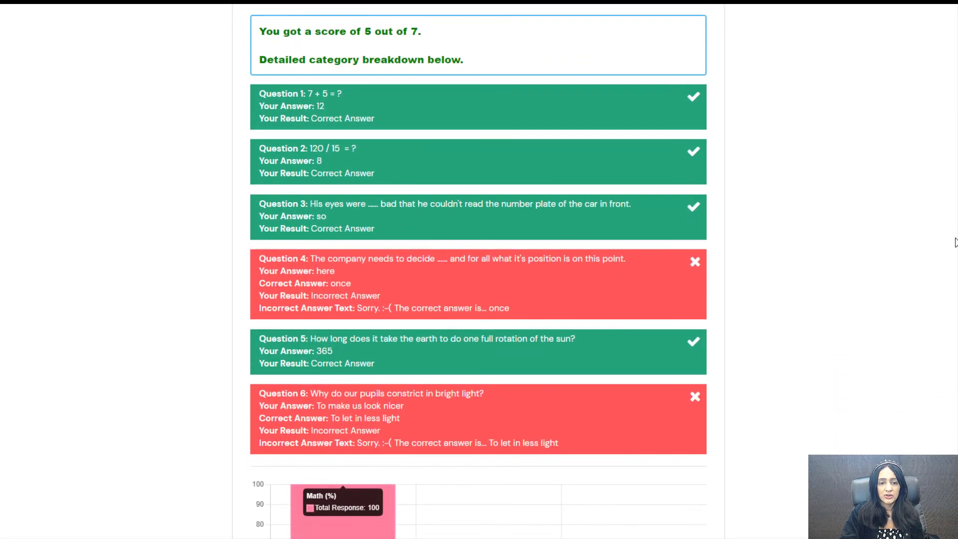
scroll(954, 277, down, 3)
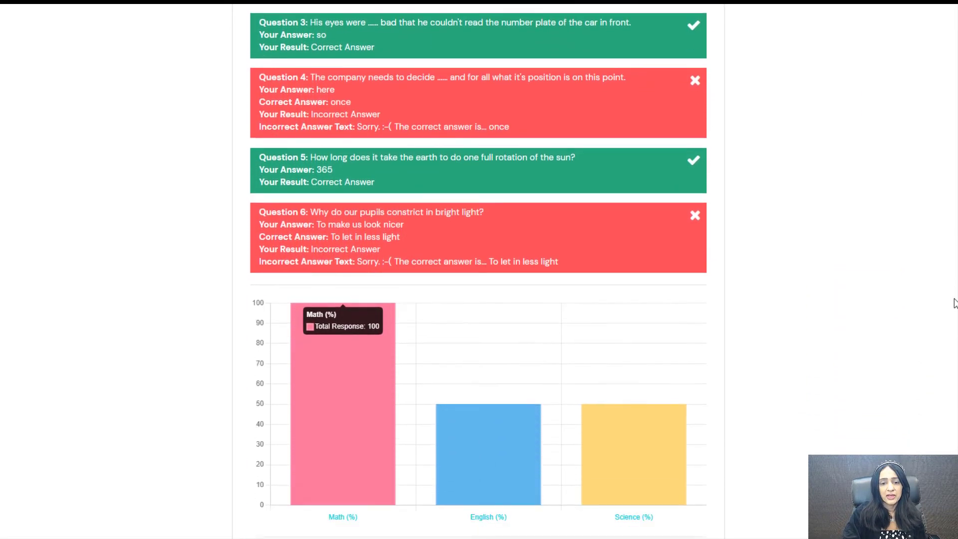
scroll(953, 335, down, 1)
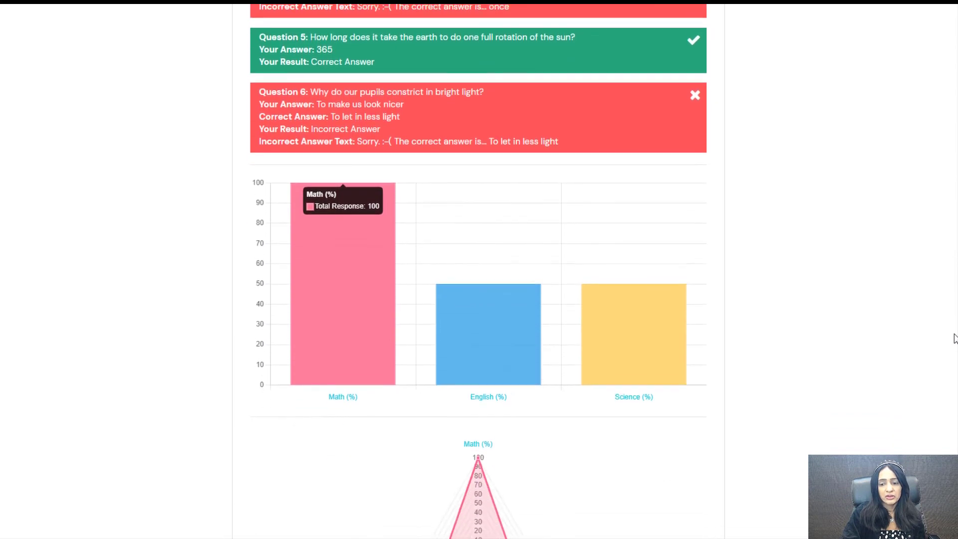
mouse_move(474, 317)
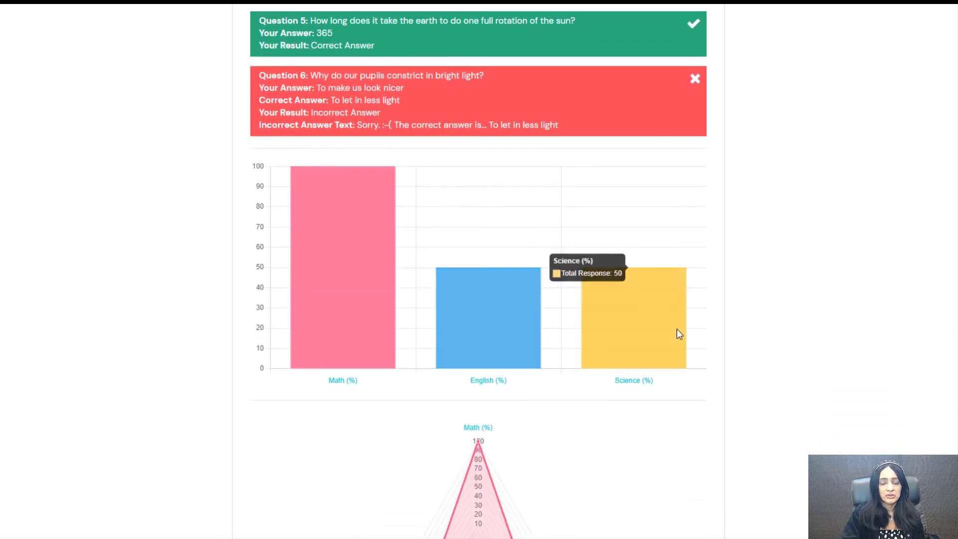
scroll(478, 271, down, 2)
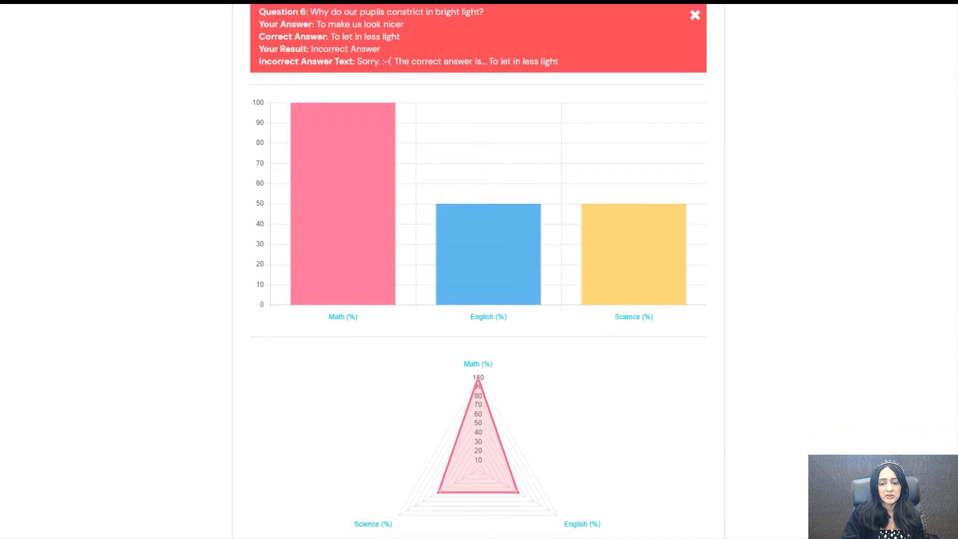
scroll(478, 270, down, 1)
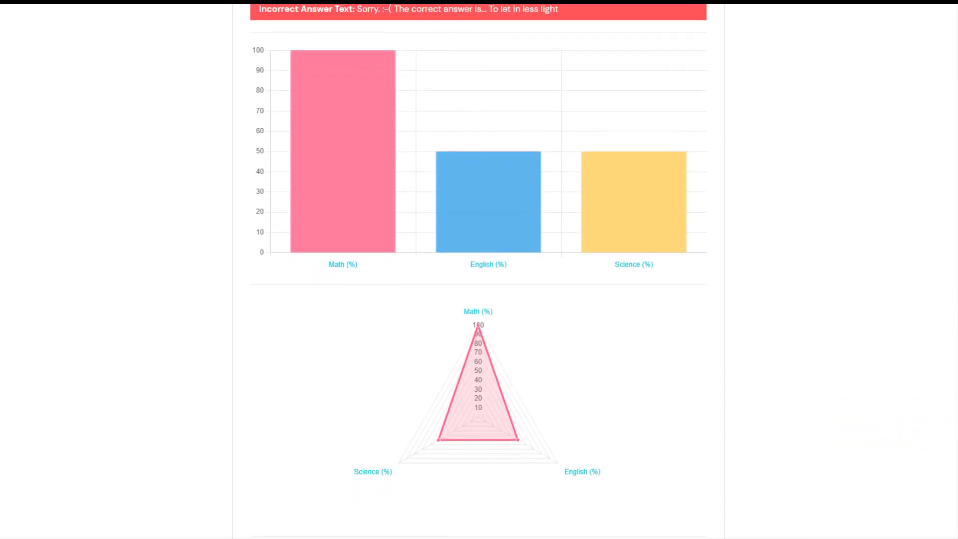
View the submitted answers to the company decision question and the earth rotation question in the question and answer details.
scroll(872, 412, down, 4)
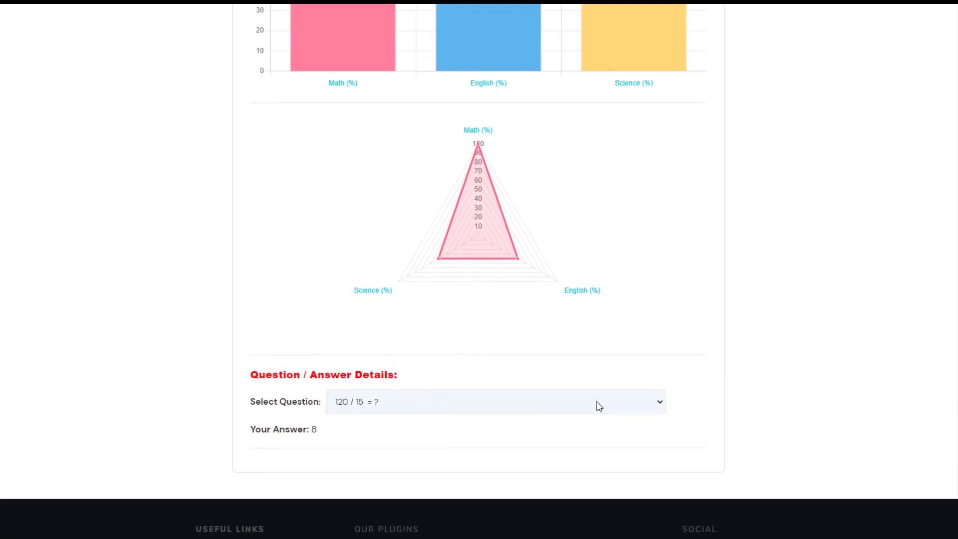
click(599, 406)
click(507, 418)
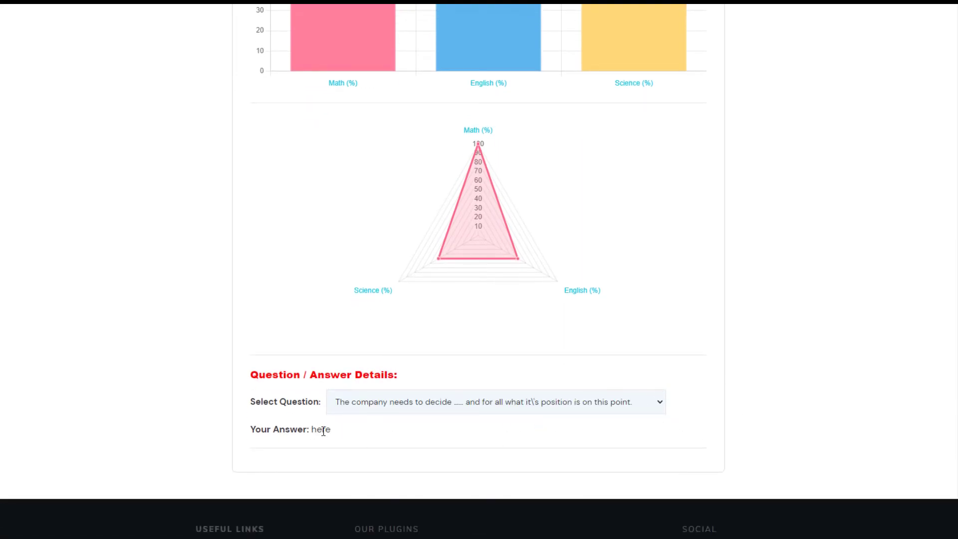
click(407, 400)
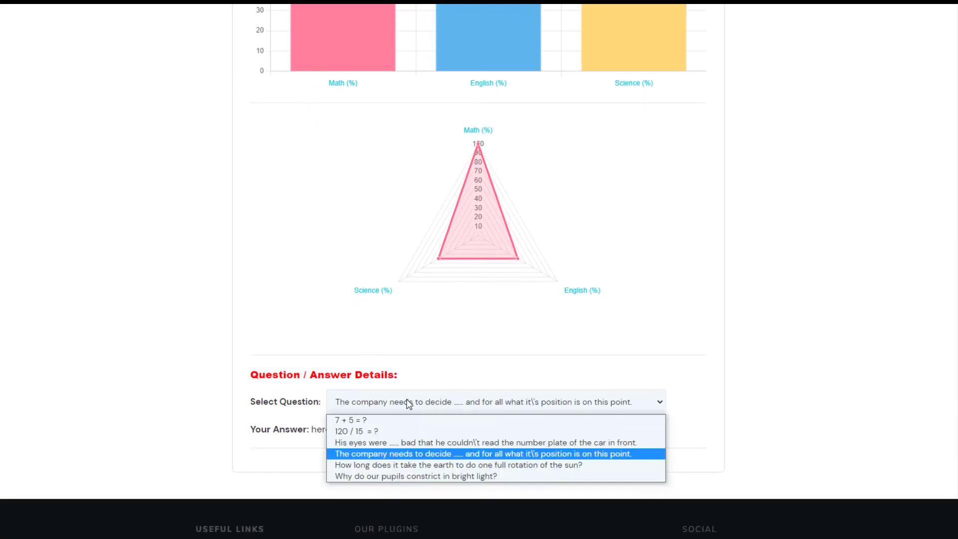
click(389, 465)
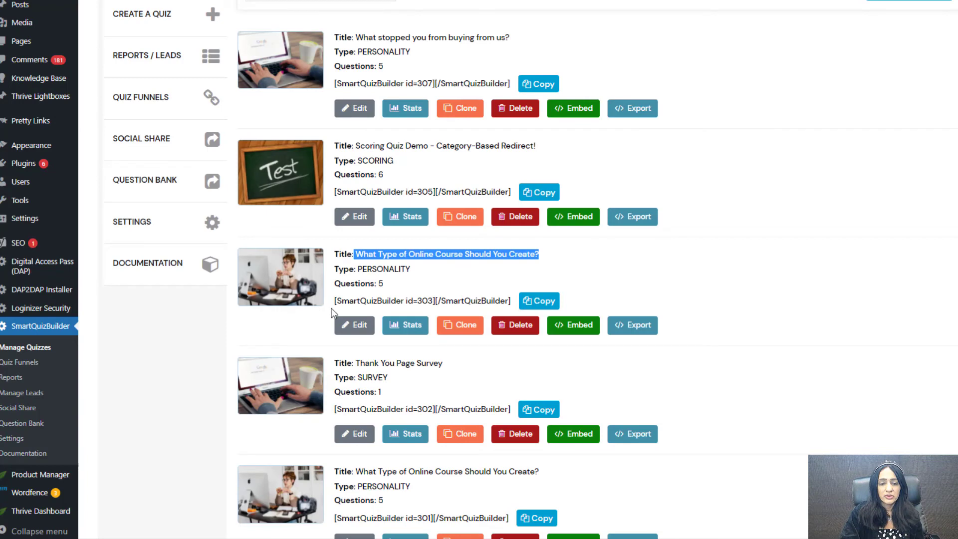
Open the course type personality quiz with ID 303 for editing and enable outcome-screen charts that display outcome ranking.
click(345, 325)
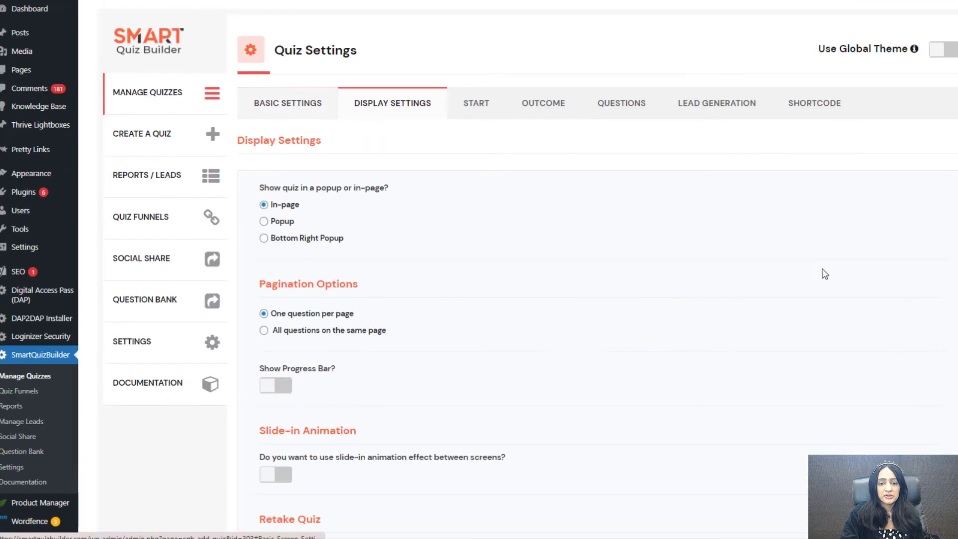
scroll(513, 306, down, 15)
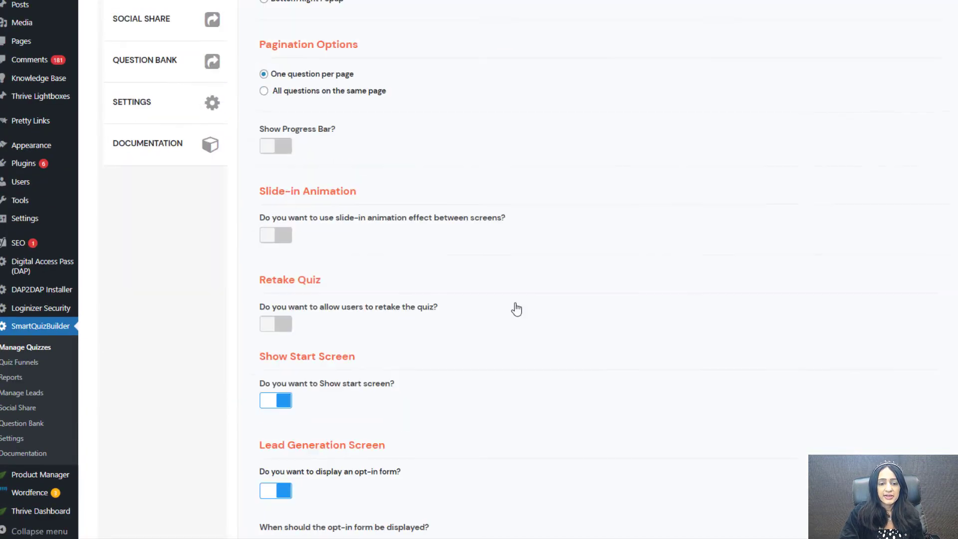
scroll(515, 329, down, 6)
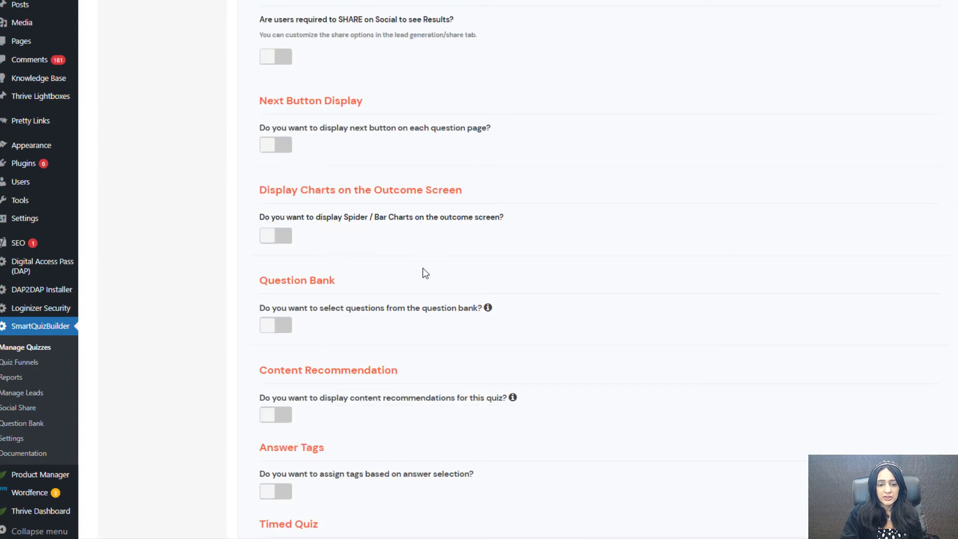
click(275, 236)
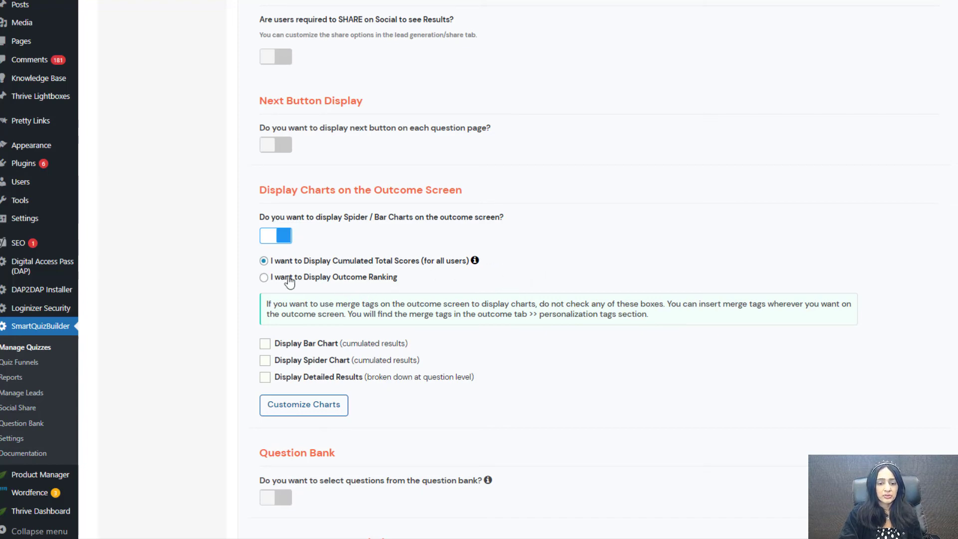
click(264, 278)
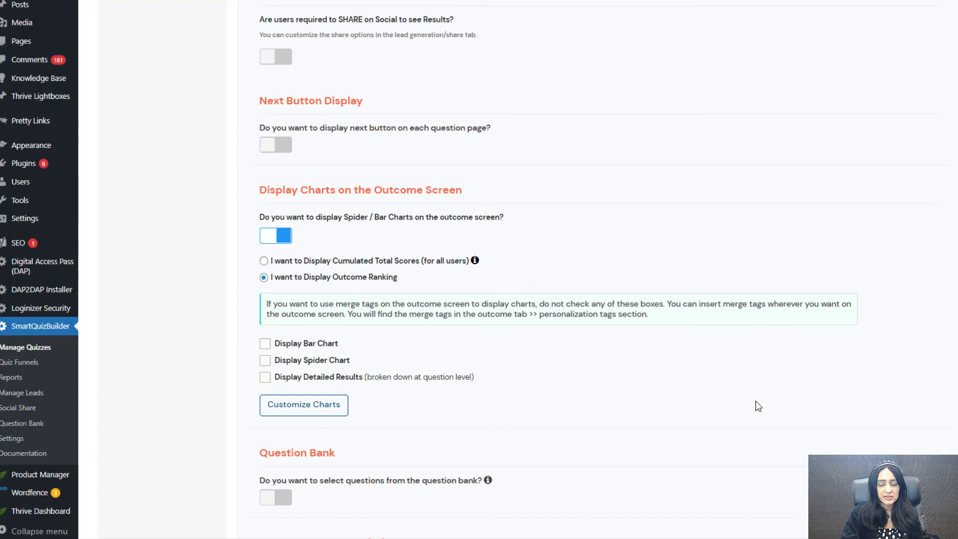
Enable the bar chart, spider chart and detailed results for the outcome screen, and save the chart customization.
scroll(484, 345, down, 1)
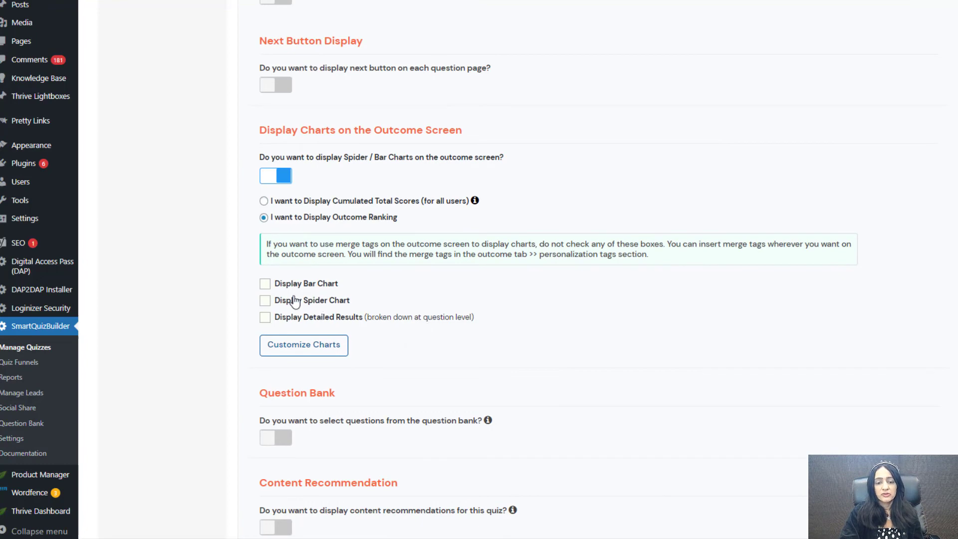
click(265, 285)
click(265, 300)
click(283, 341)
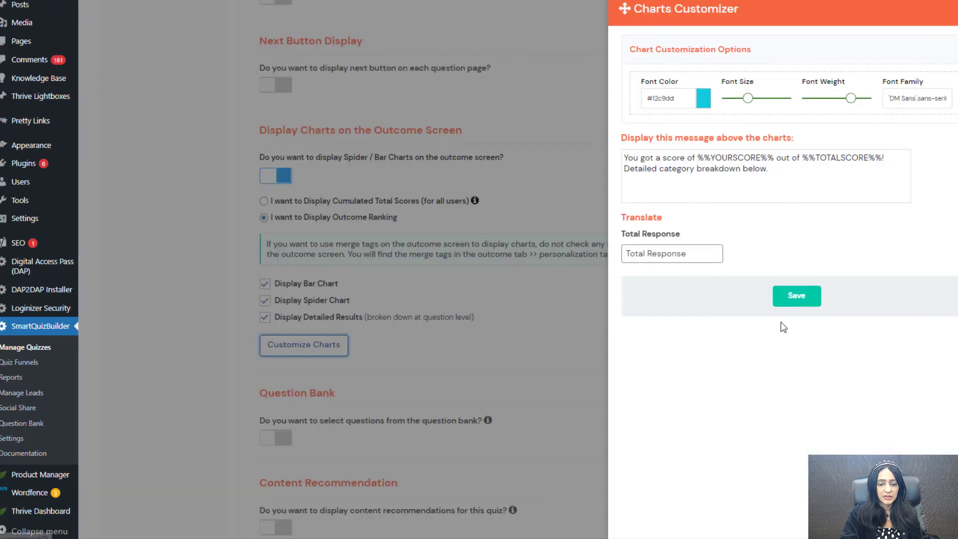
click(818, 305)
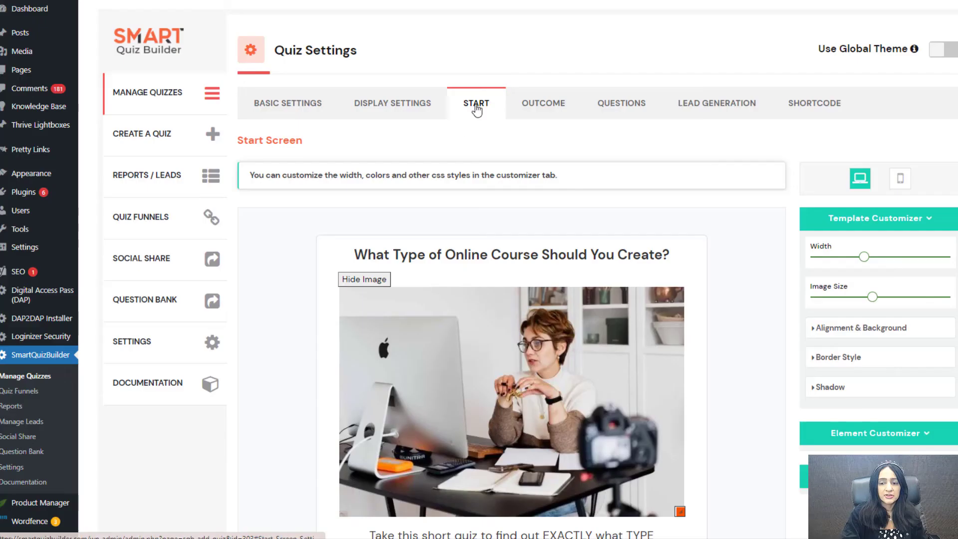
Review the quiz's start screen and its Signature Course outcome.
scroll(654, 280, down, 2)
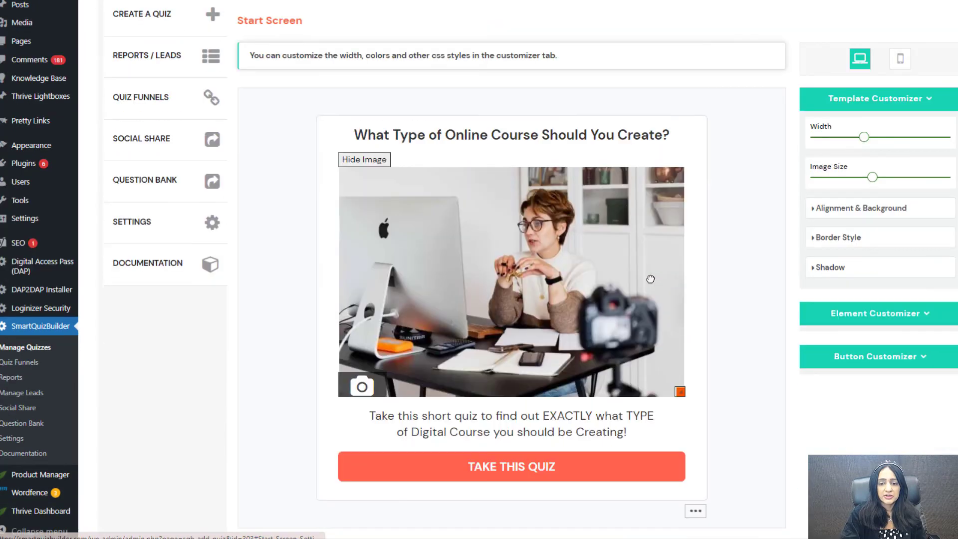
scroll(316, 225, up, 1)
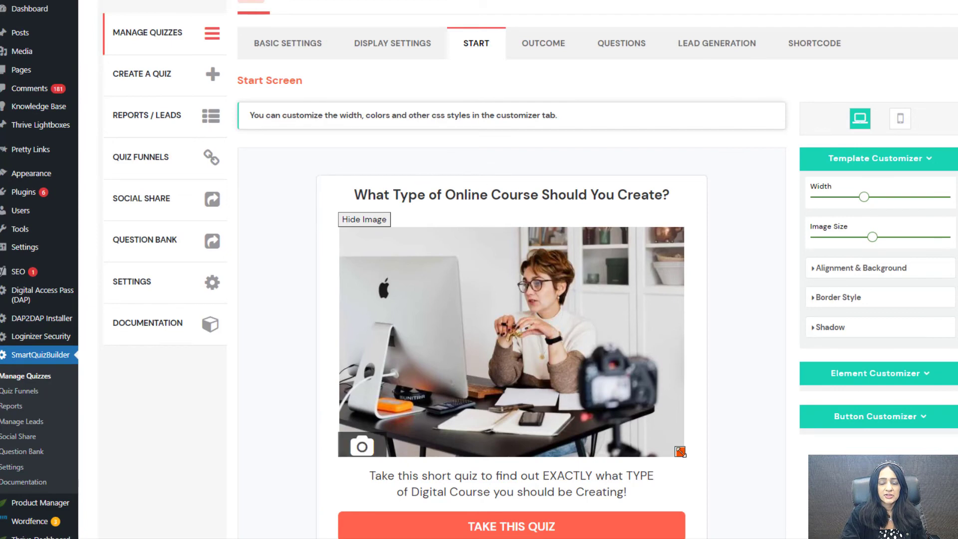
click(526, 43)
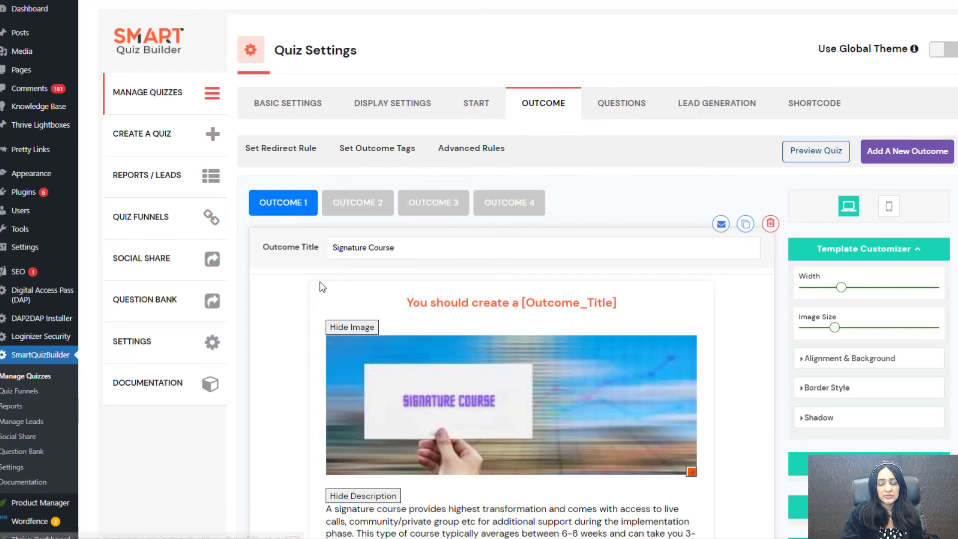
scroll(309, 290, down, 5)
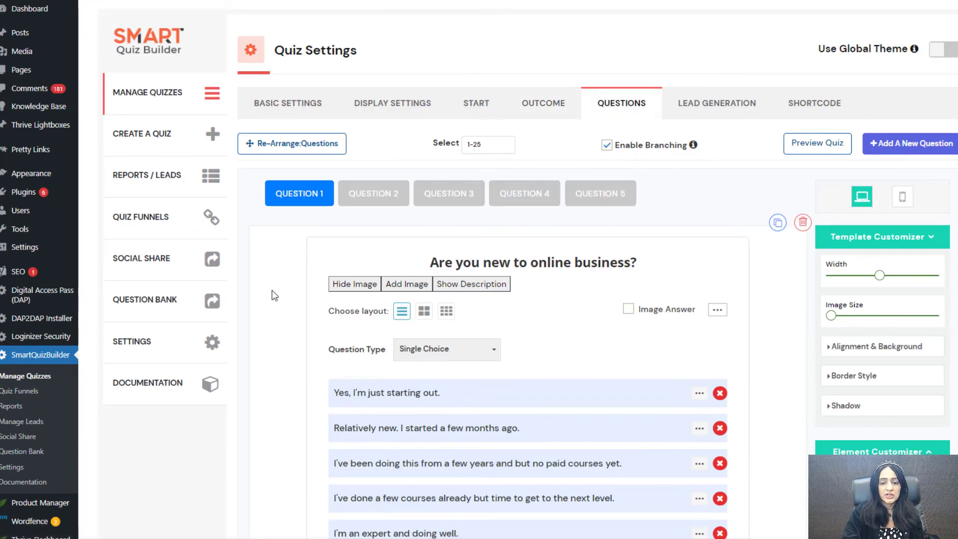
Examine how the answers to the question about being new to online business are mapped to outcomes.
scroll(273, 290, down, 3)
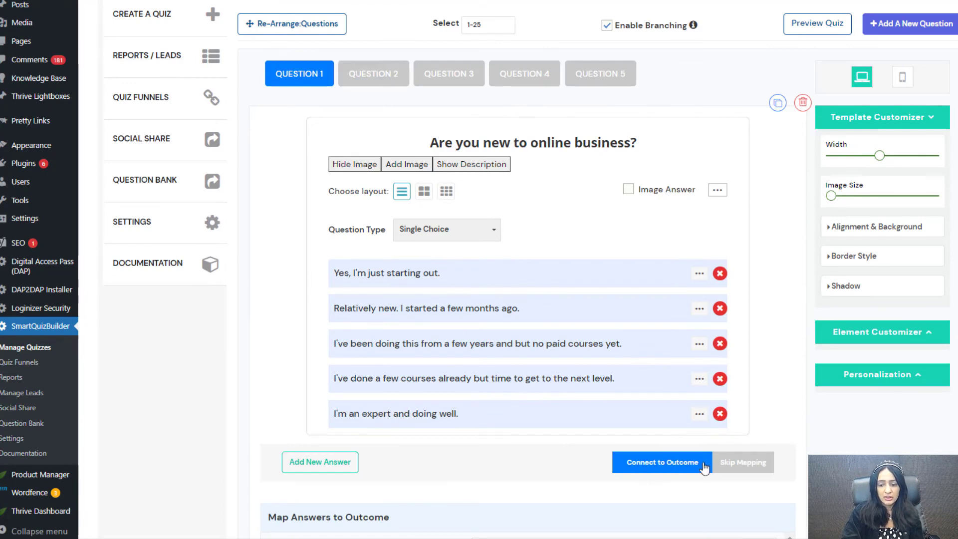
scroll(306, 361, down, 3)
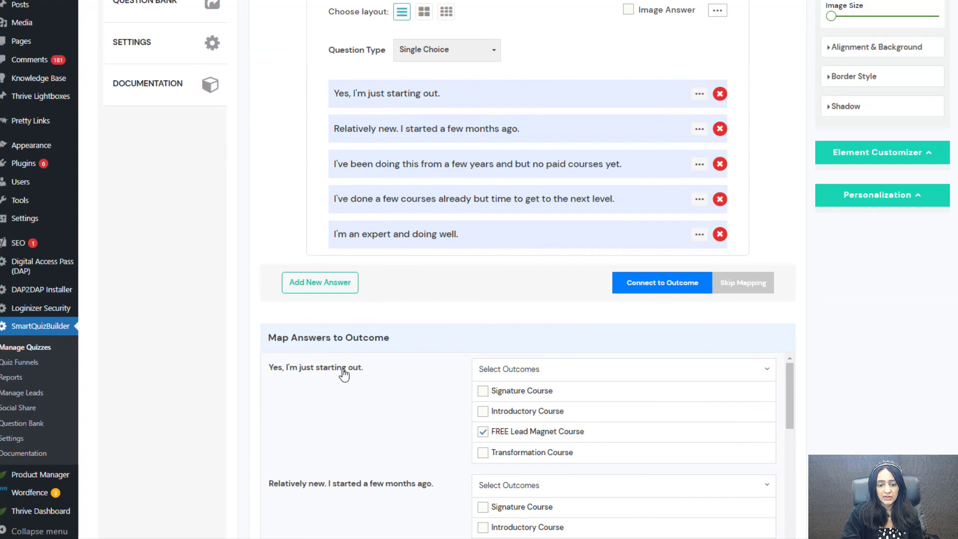
scroll(418, 384, down, 2)
scroll(419, 381, up, 3)
Examine the outcome mapping for the answers to the email list question.
click(375, 73)
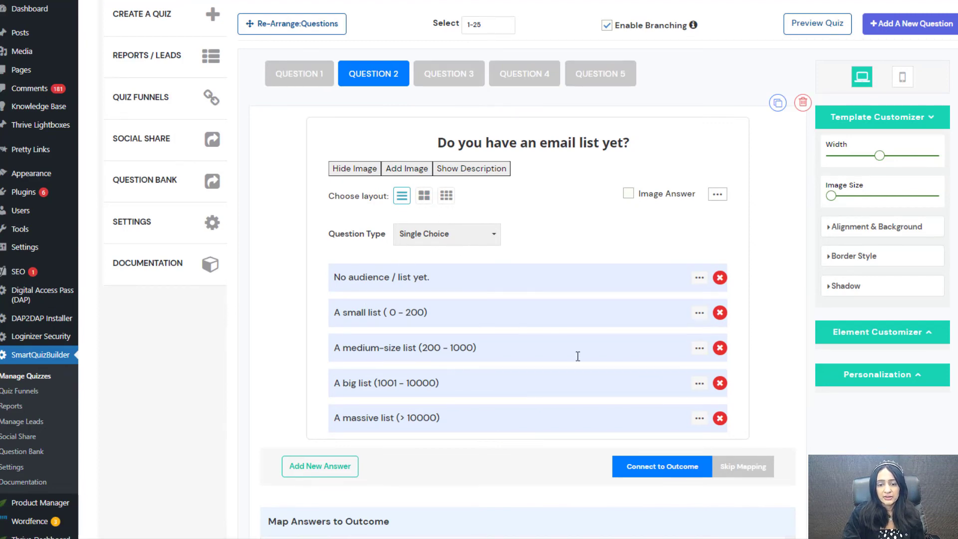
scroll(560, 347, down, 5)
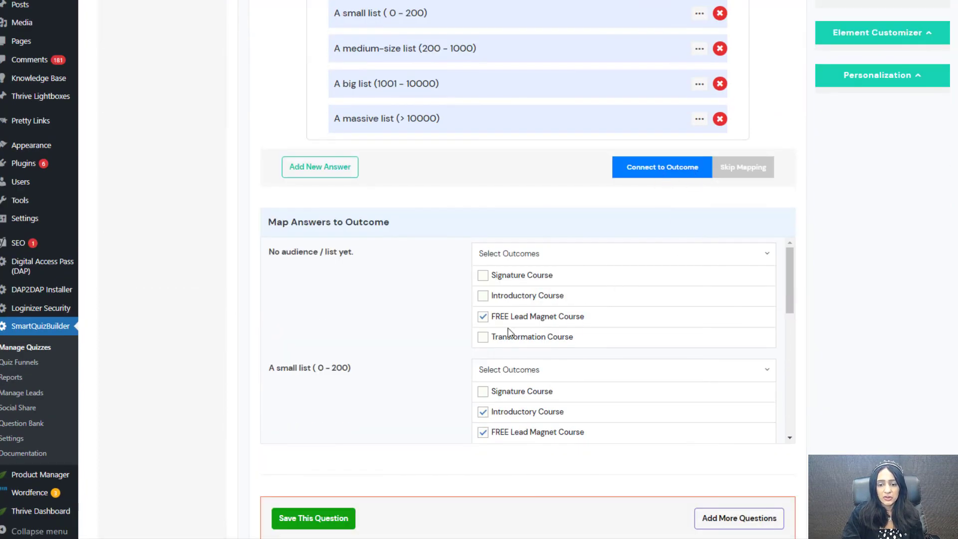
scroll(375, 382, down, 1)
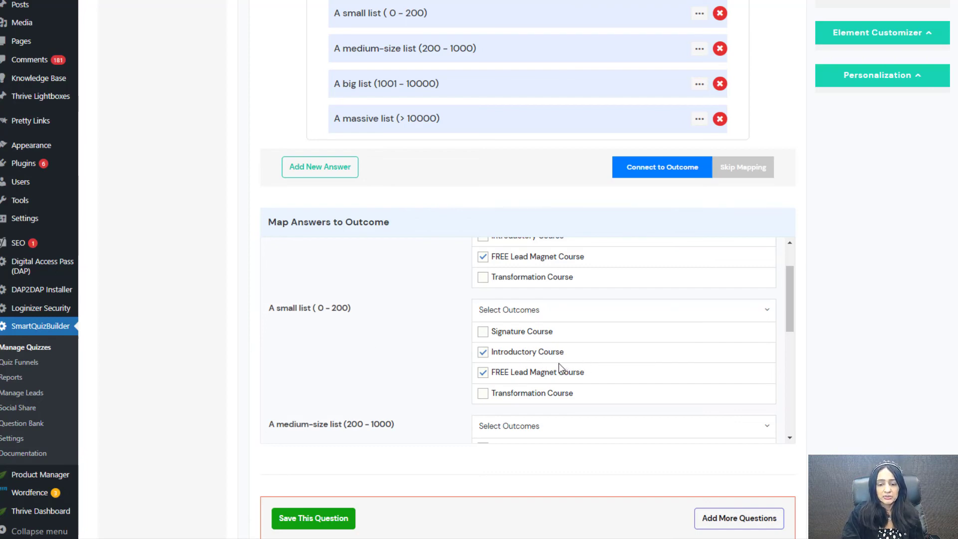
scroll(300, 339, up, 1)
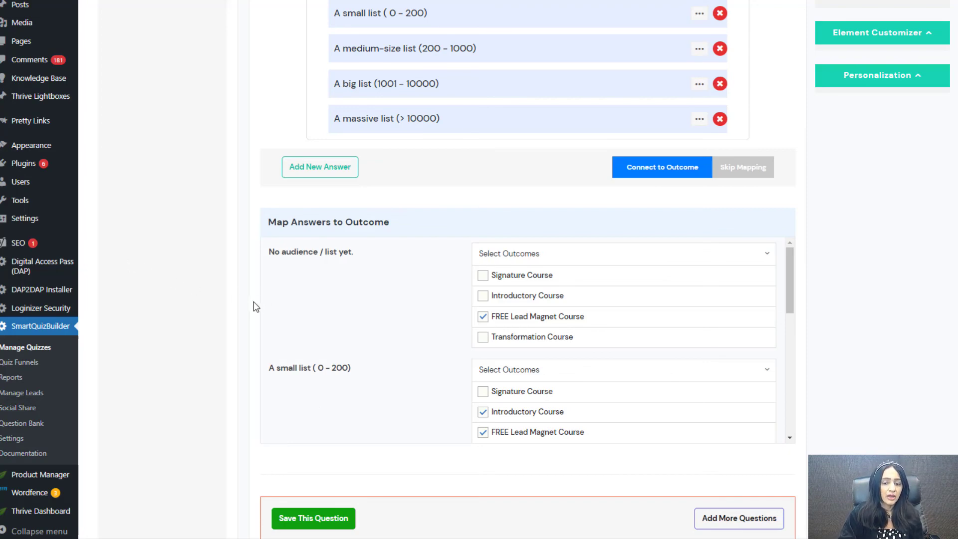
Recheck the outcome ranking and chart options in the quiz's display settings.
scroll(256, 306, up, 6)
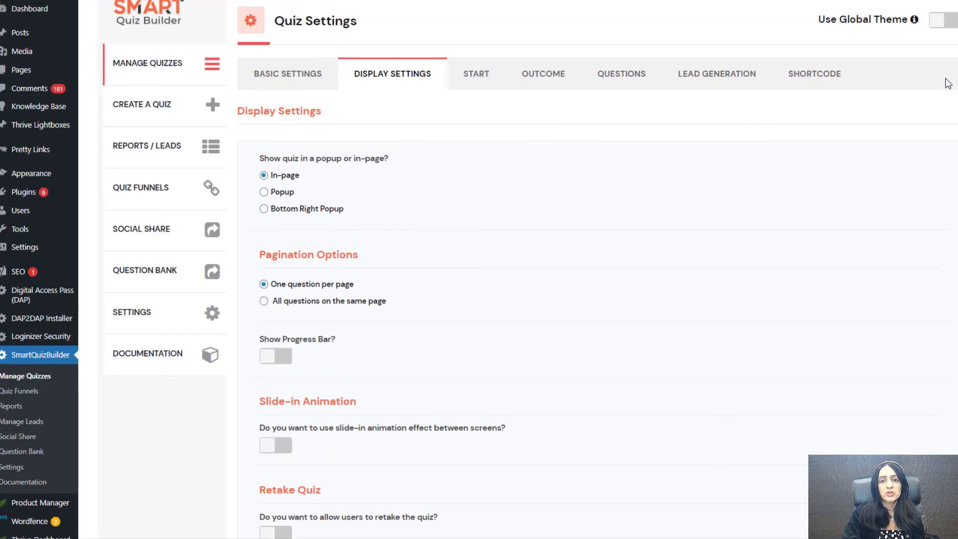
scroll(947, 212, down, 20)
scroll(940, 300, down, 14)
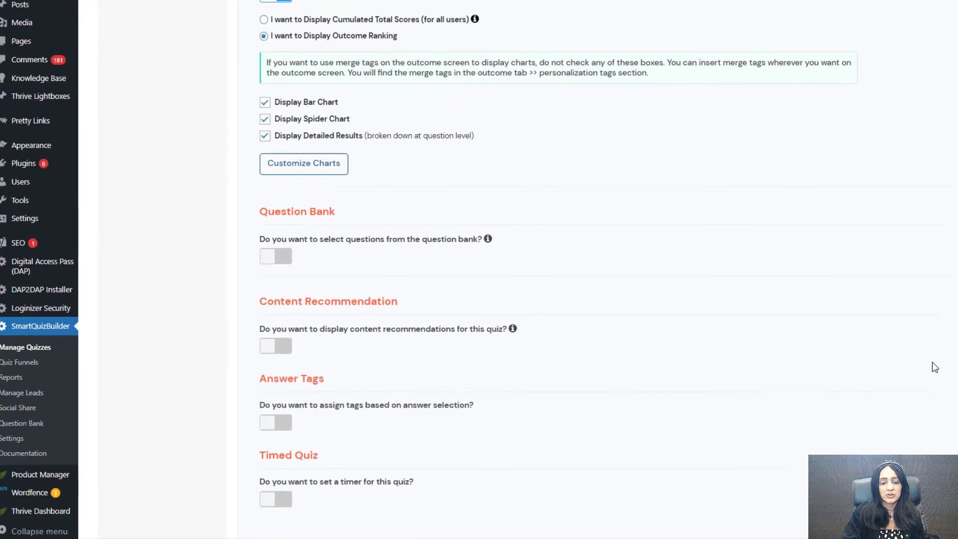
click(267, 285)
scroll(613, 182, up, 15)
scroll(606, 180, up, 10)
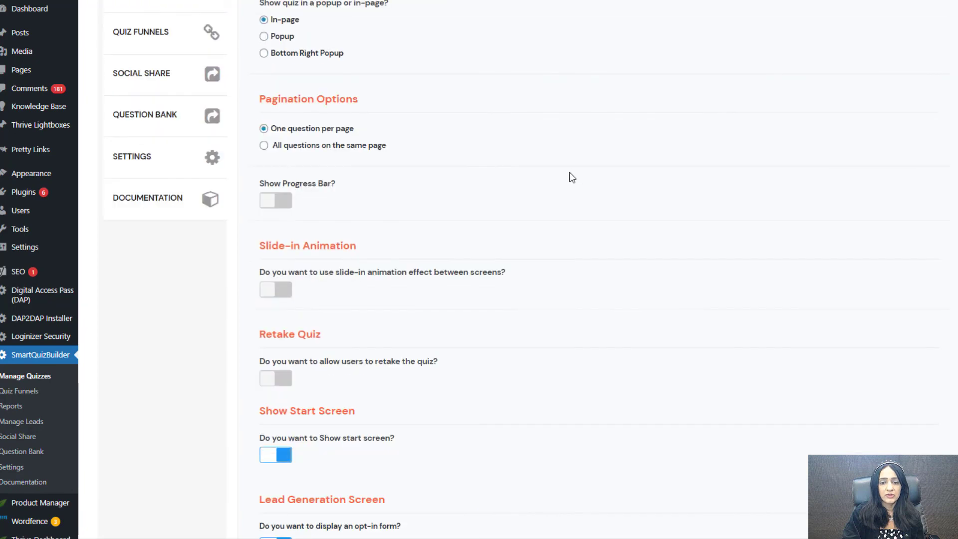
click(617, 106)
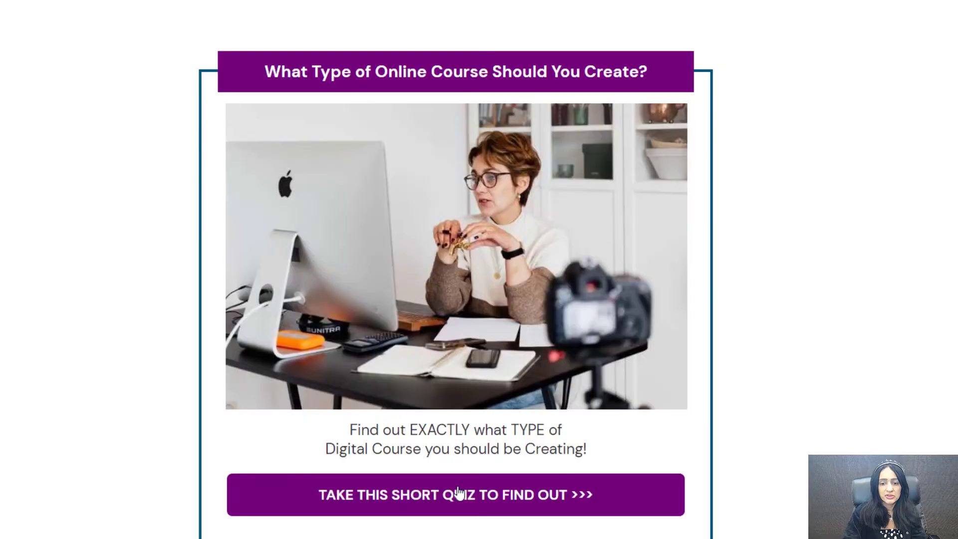
Take the online course quiz, choosing a medium-size list (200 - 1000) and Build an audience and grow my email list among the answers.
click(463, 494)
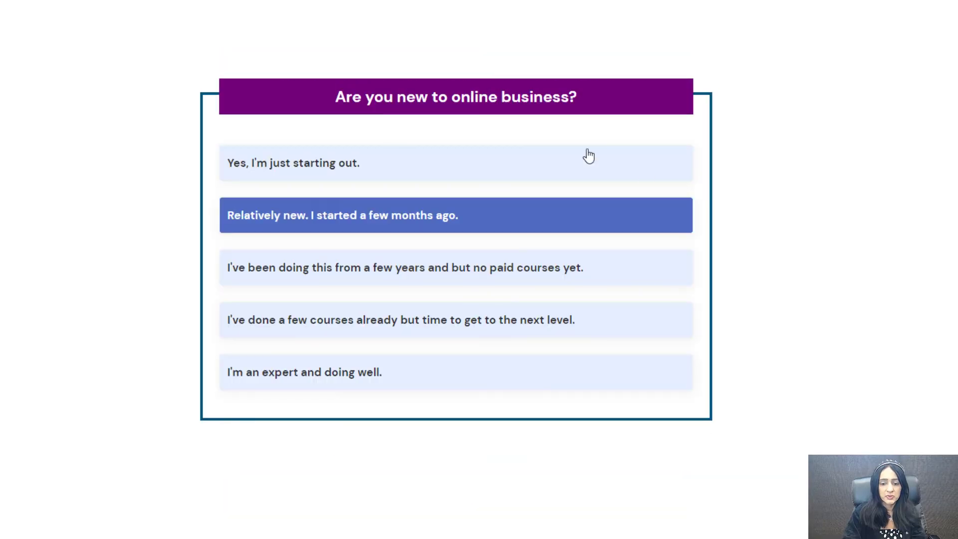
click(352, 156)
click(325, 268)
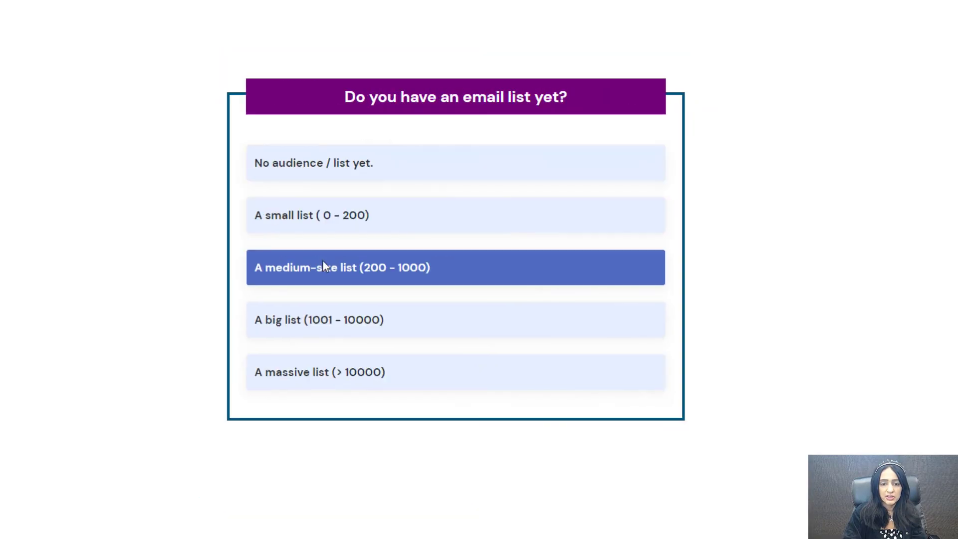
click(323, 265)
click(336, 250)
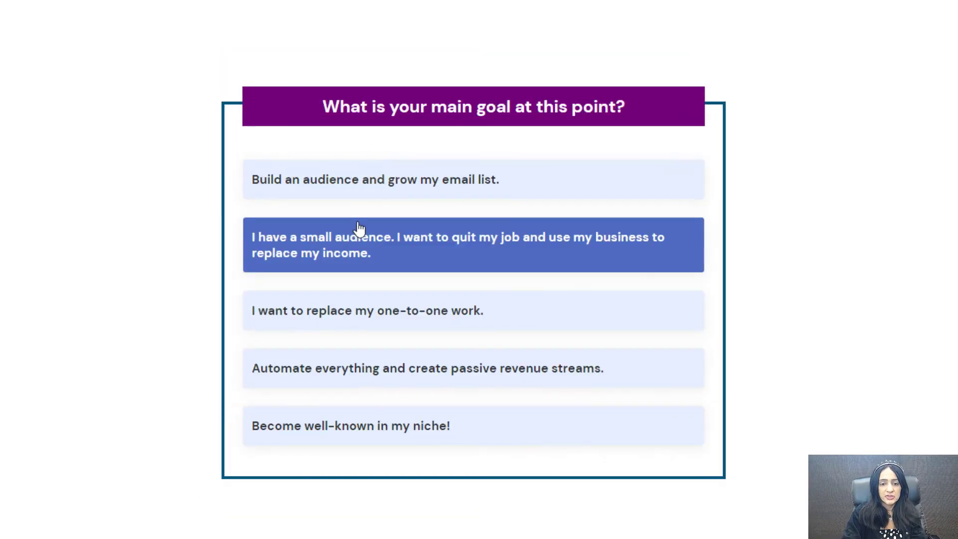
click(374, 199)
Examine the Introductory Course outcome, the submitted answer to the main goal question, and the outcome totals in the spider charts.
scroll(374, 199, down, 3)
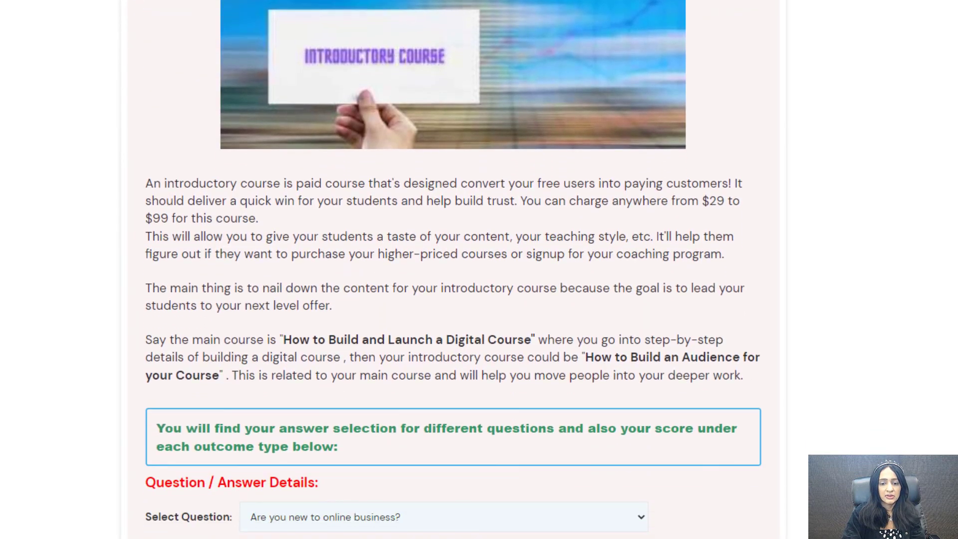
scroll(453, 269, down, 7)
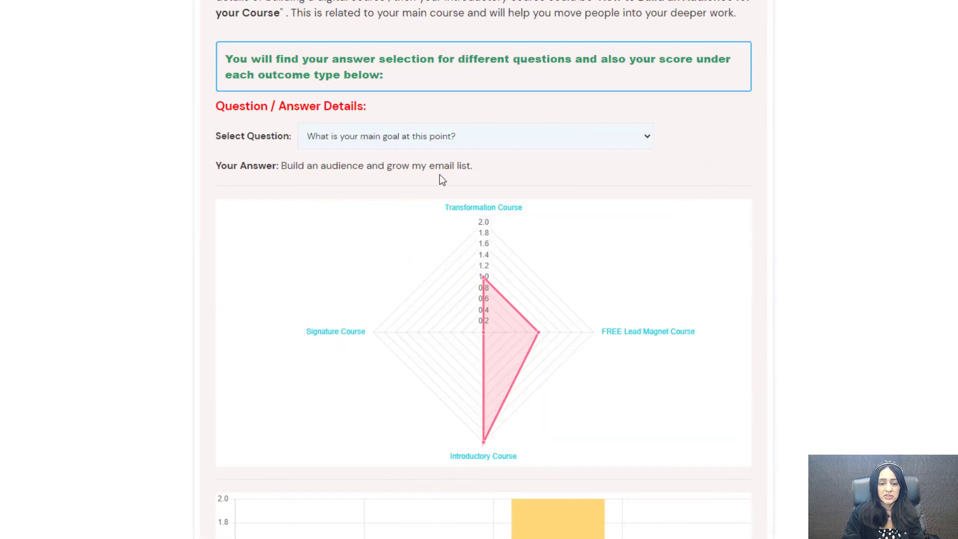
click(416, 130)
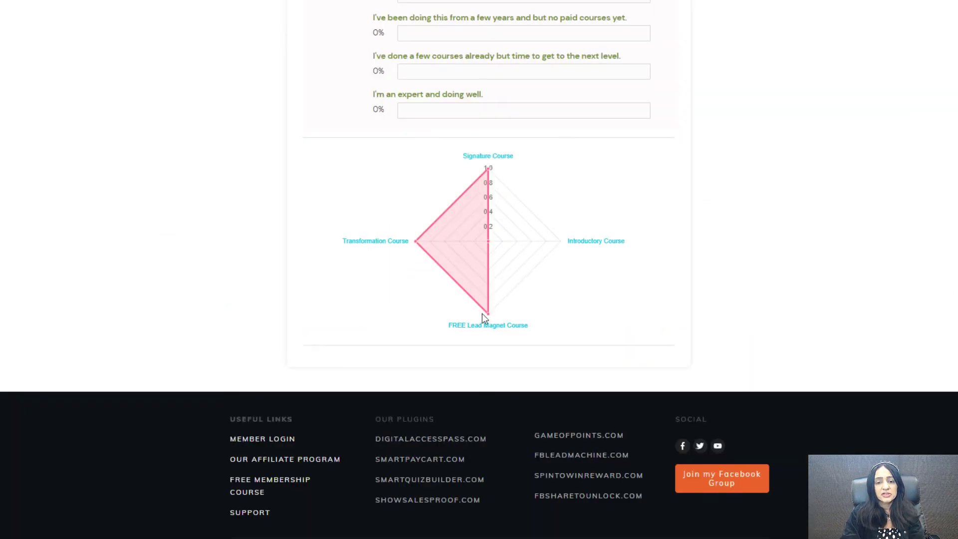
mouse_move(489, 313)
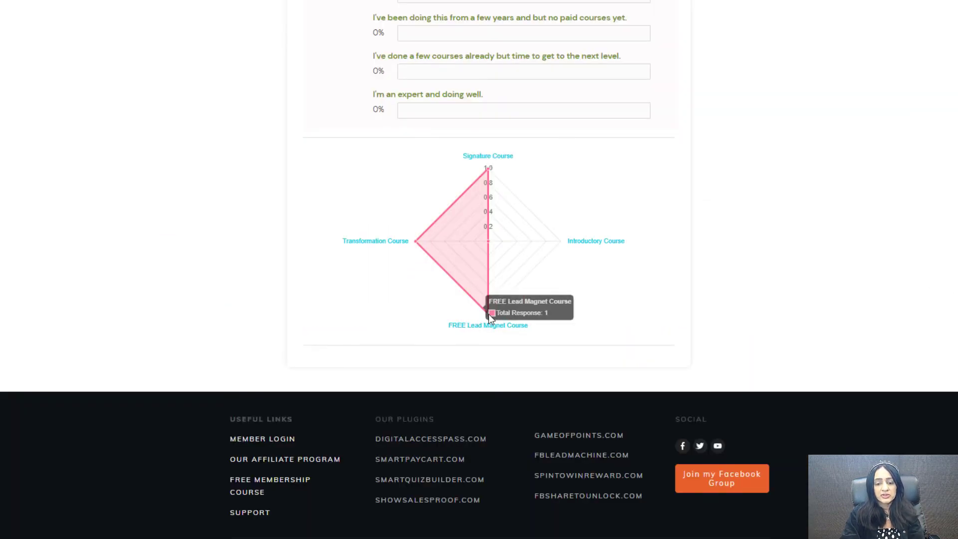